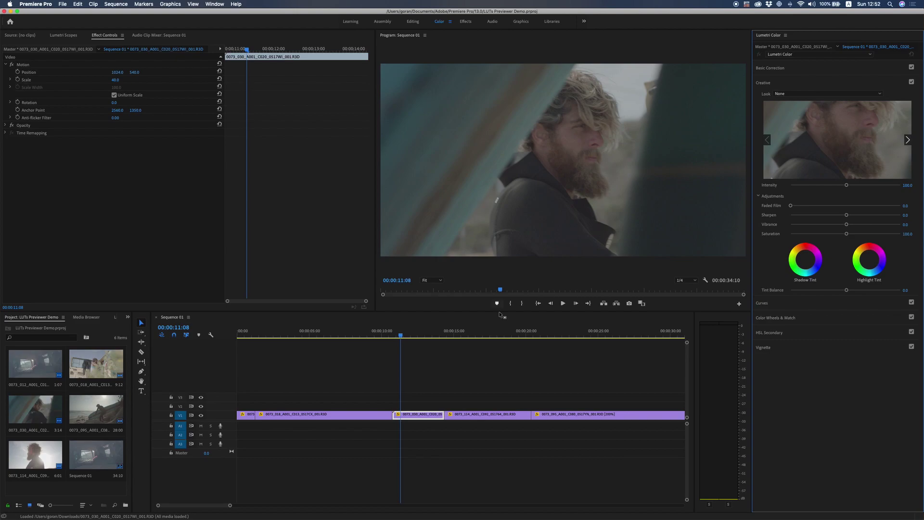
# Export a still of the frame at 00:00:11:08 as a JPEG to the Desktop.
pyautogui.click(630, 304)
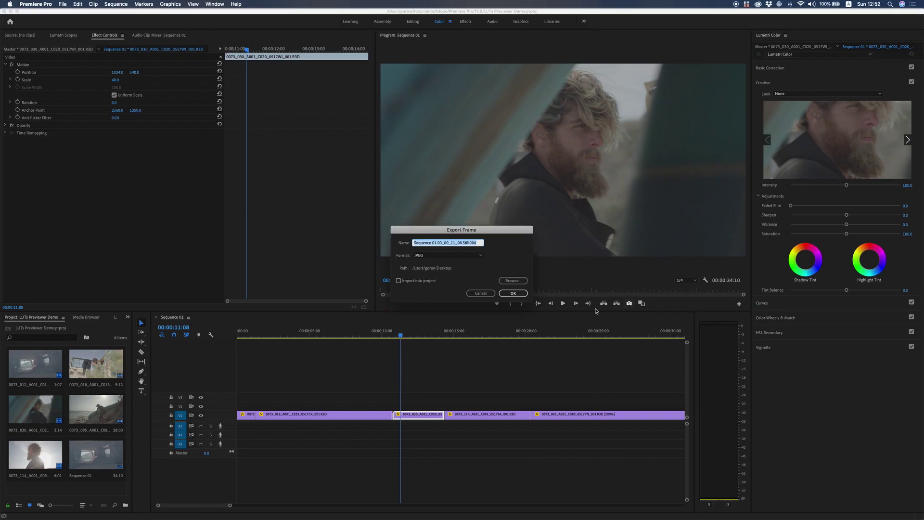
# Save the 00:00:11:08 still, then export a frame at 00:00:02:12 from the surfer-by-van clip.
pyautogui.click(512, 293)
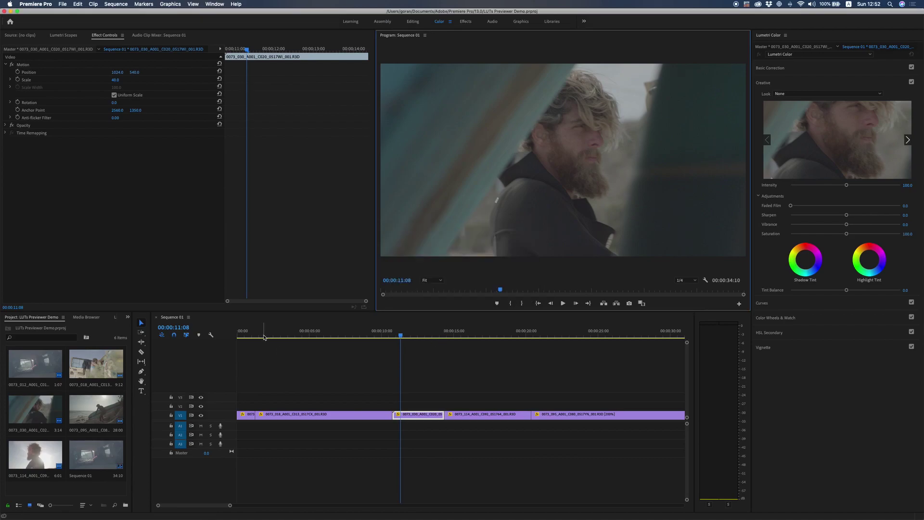
pyautogui.moveTo(264, 337); pyautogui.dragTo(274, 337)
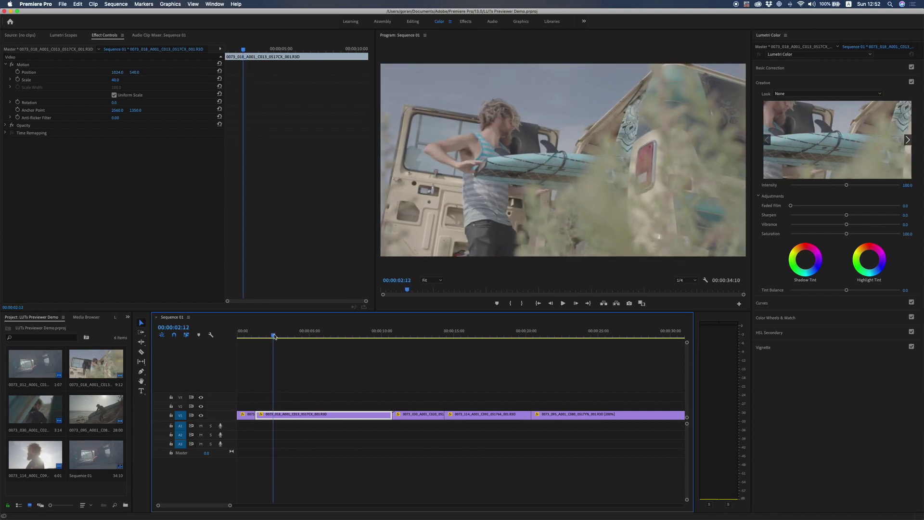
pyautogui.click(629, 303)
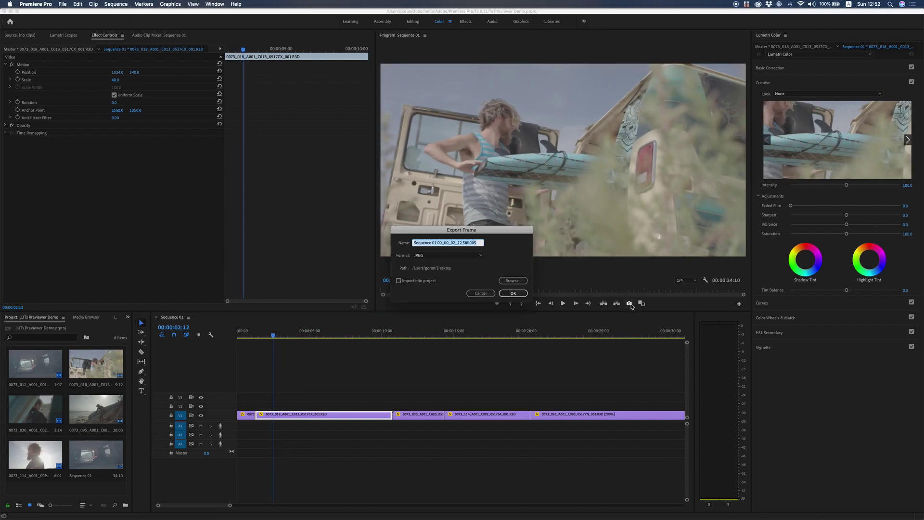
pyautogui.click(513, 293)
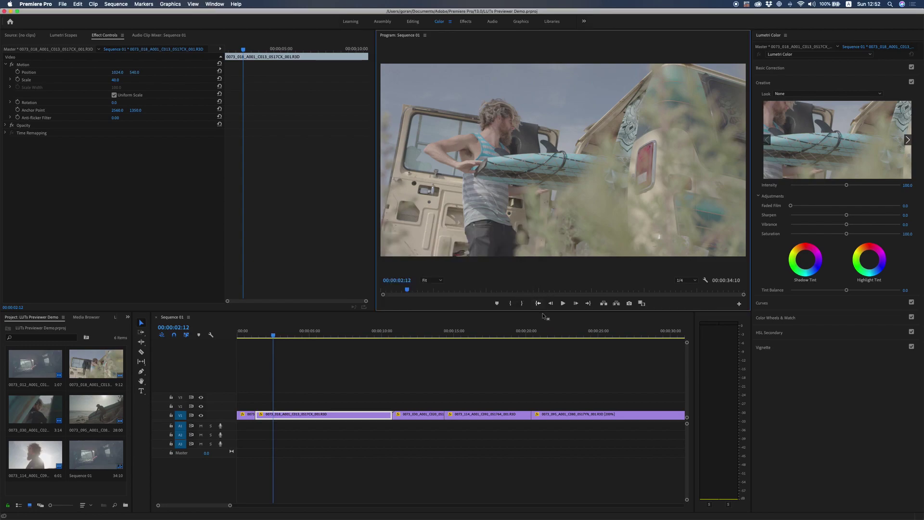
# Export a third JPEG still from the beach clip at 00:00:25:13.
pyautogui.click(605, 333)
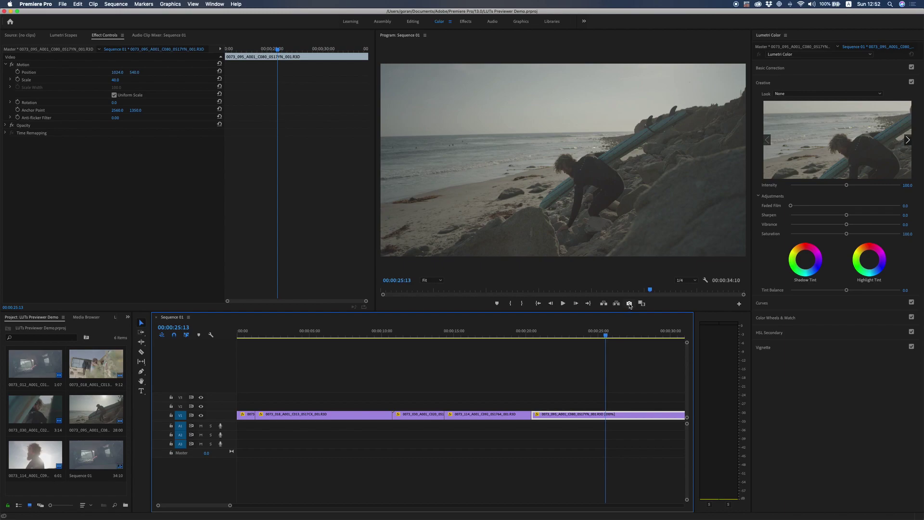
pyautogui.click(628, 303)
pyautogui.click(513, 295)
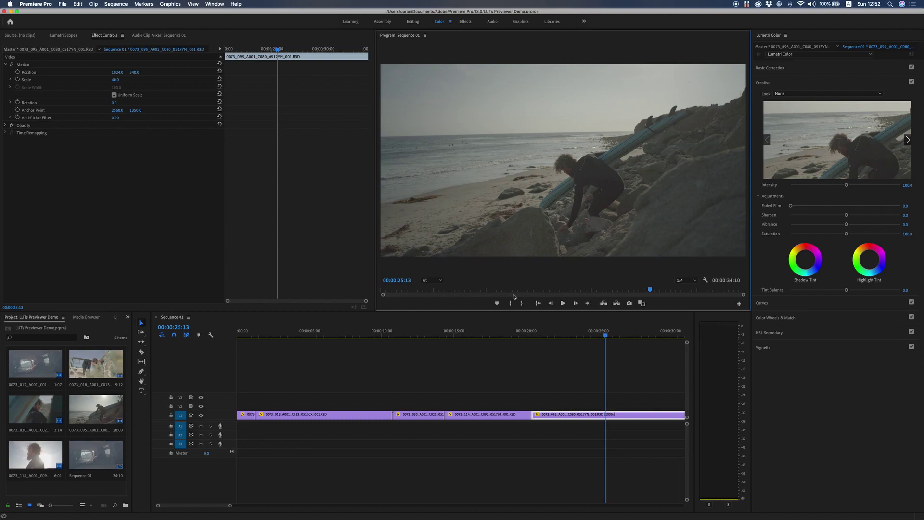
pyautogui.press('super+Tab')
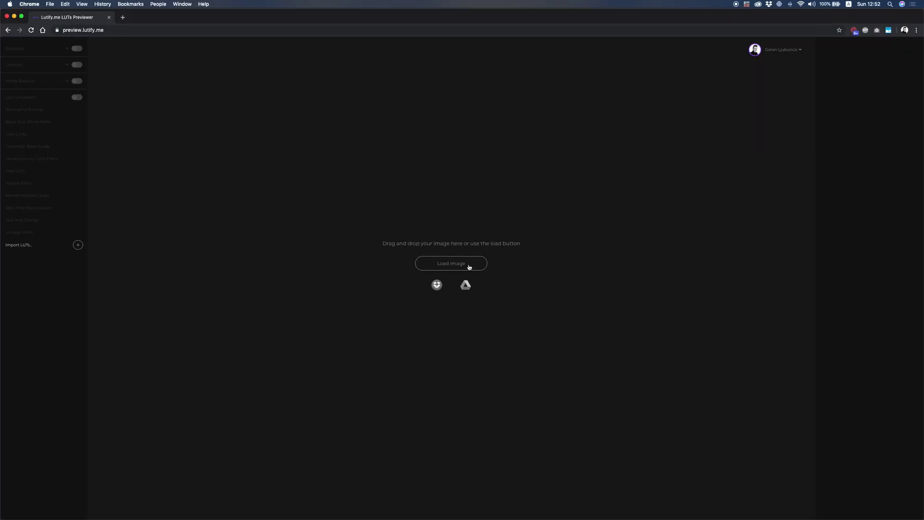
# Load Sequence 01.00_00_11_08.Still004.jpg from the Desktop into the previewer.
pyautogui.click(467, 263)
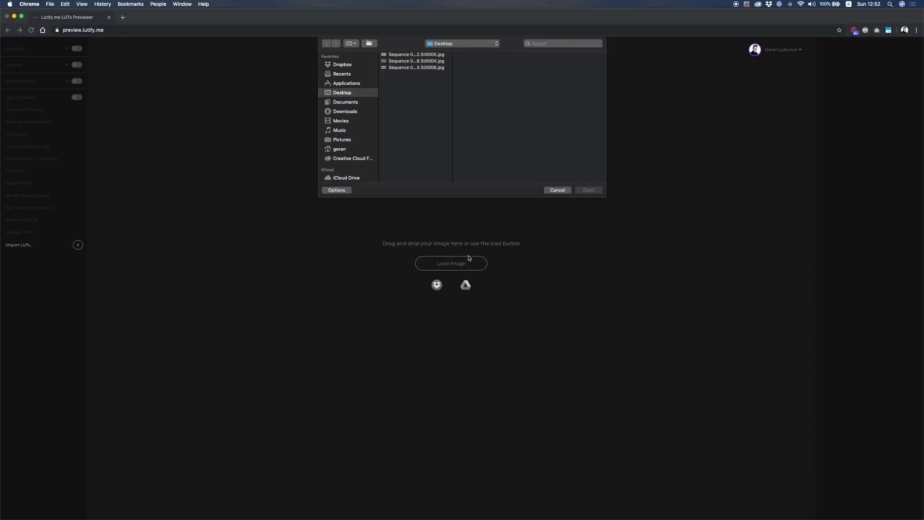
pyautogui.click(407, 62)
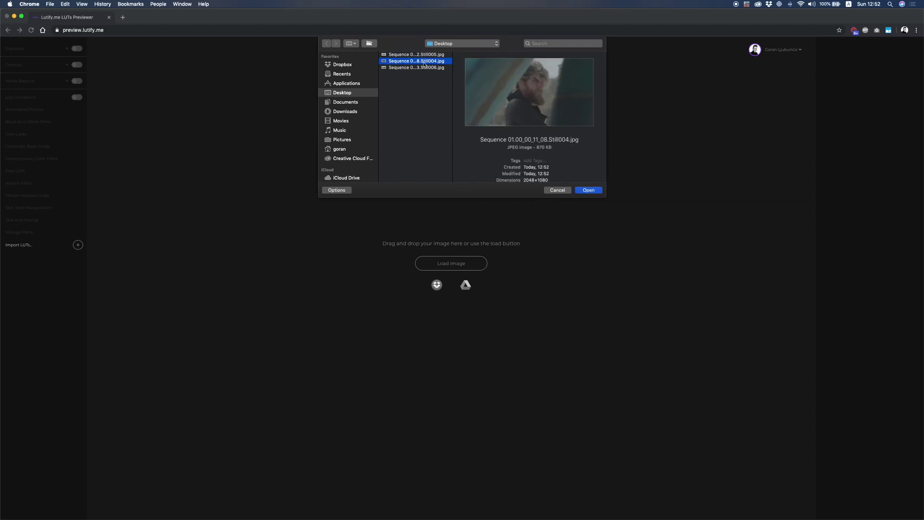
pyautogui.click(588, 190)
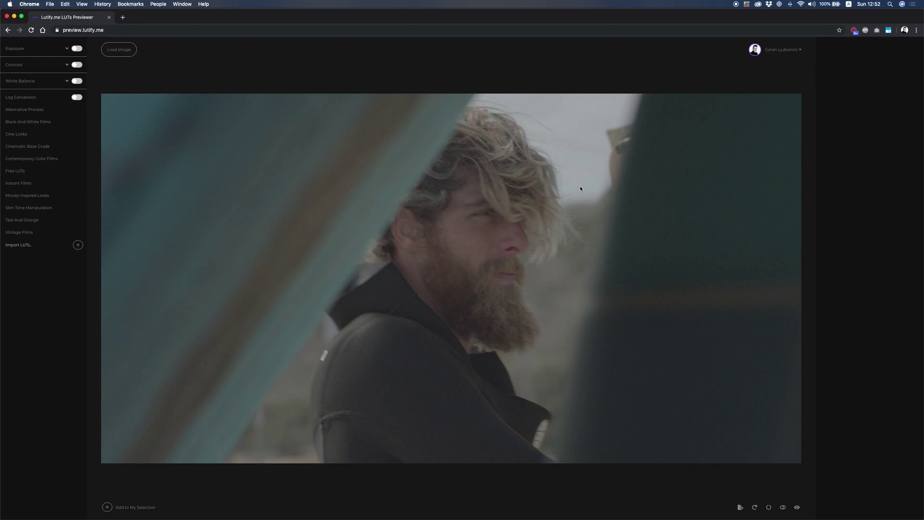
pyautogui.click(21, 99)
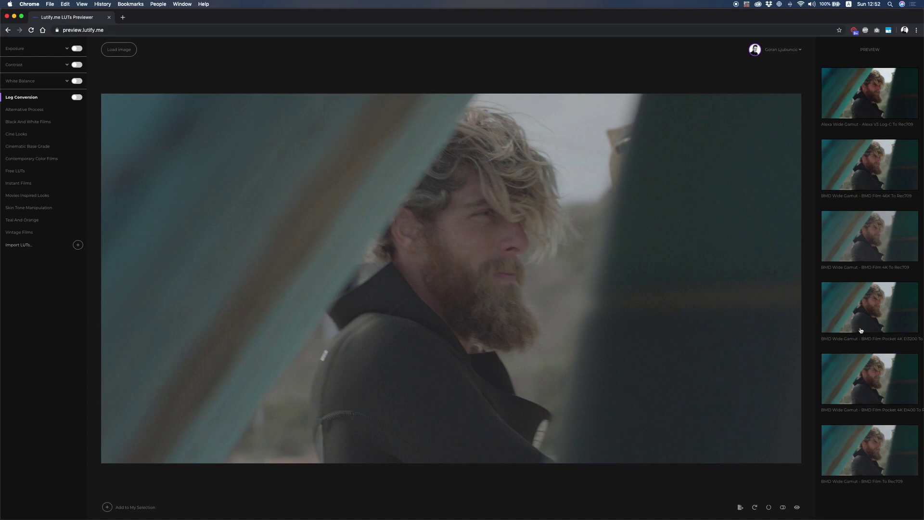
# Apply the DRAGONcolor2 - REDLogFilm to Rec709 log-conversion LUT to the still.
pyautogui.scroll(-10, 861, 330)
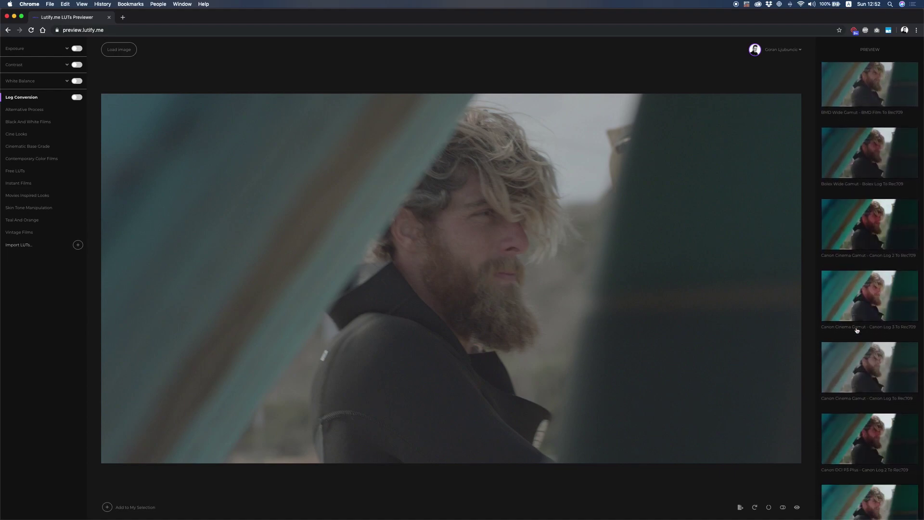
pyautogui.scroll(-5, 856, 330)
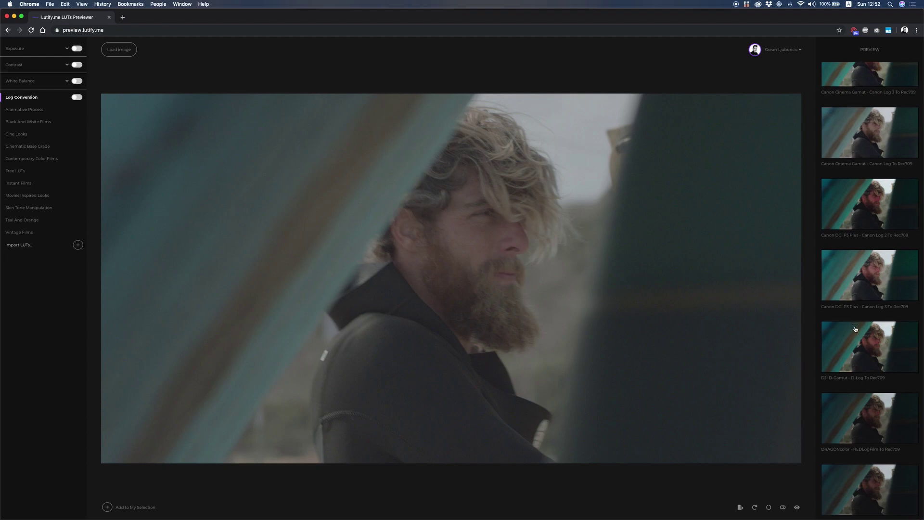
pyautogui.scroll(-5, 855, 329)
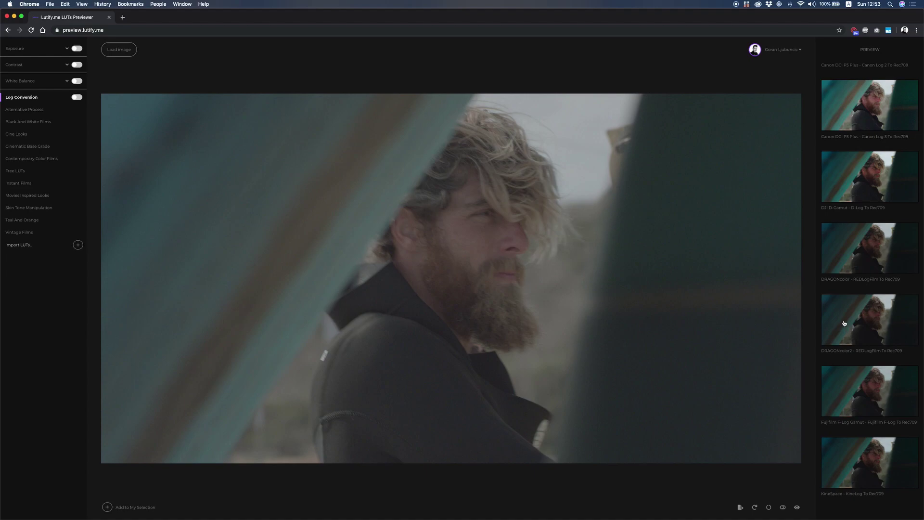
pyautogui.click(844, 323)
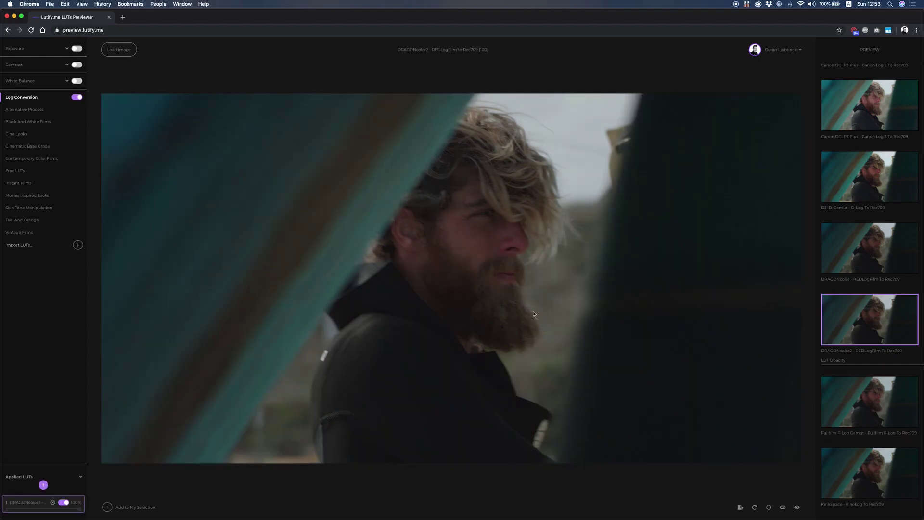
# Toggle between the original and graded views to compare the LUT.
pyautogui.click(528, 291)
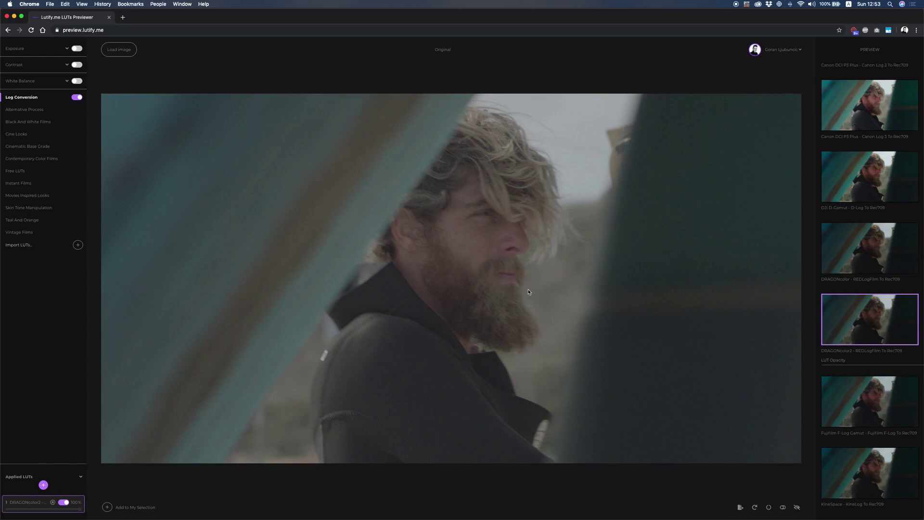
pyautogui.click(529, 292)
pyautogui.click(528, 291)
pyautogui.click(529, 292)
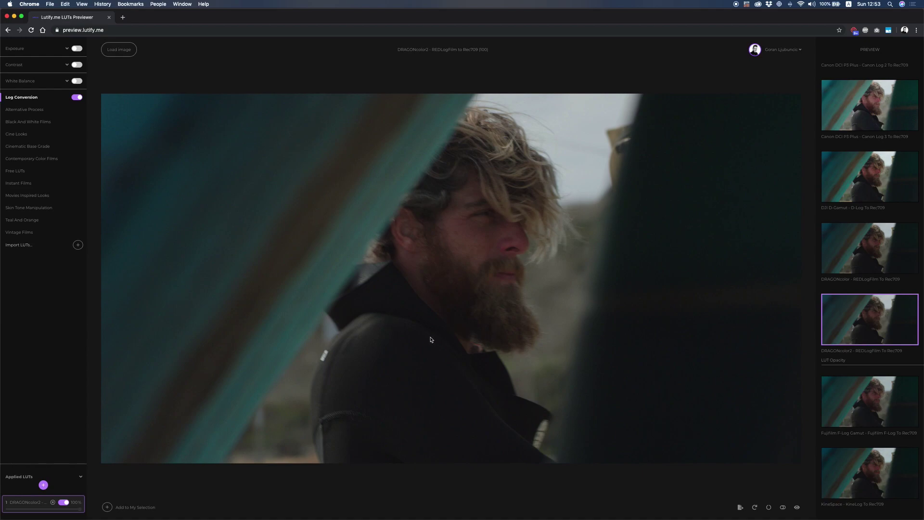
# Raise exposure to 0.87 and warm up the white balance.
pyautogui.click(15, 49)
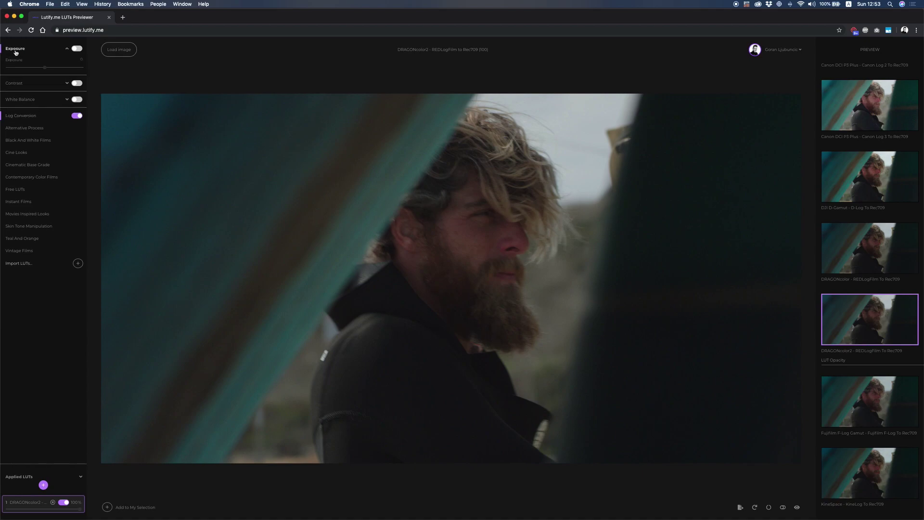
pyautogui.click(46, 70)
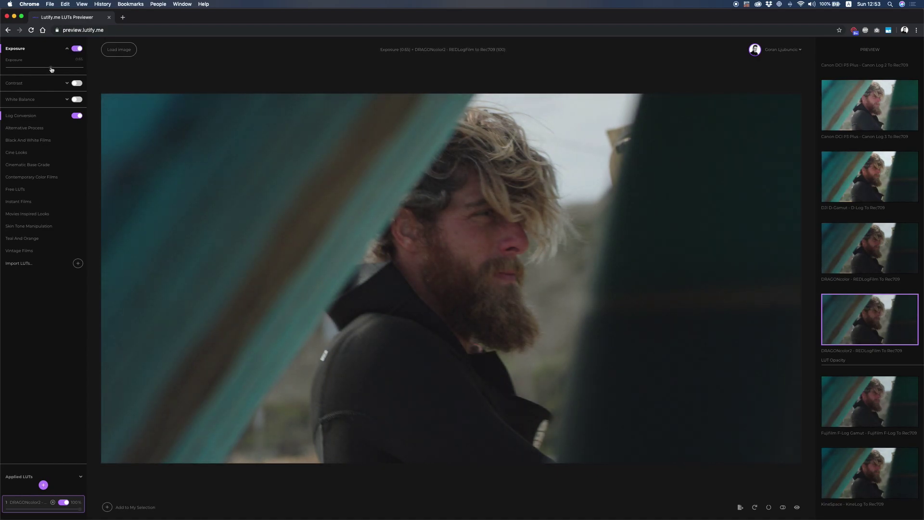
pyautogui.click(53, 68)
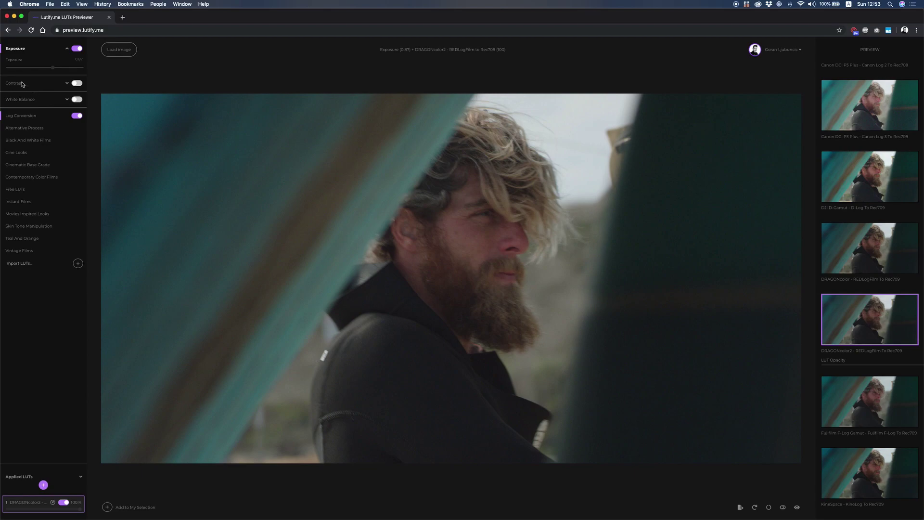
pyautogui.click(18, 99)
pyautogui.click(46, 120)
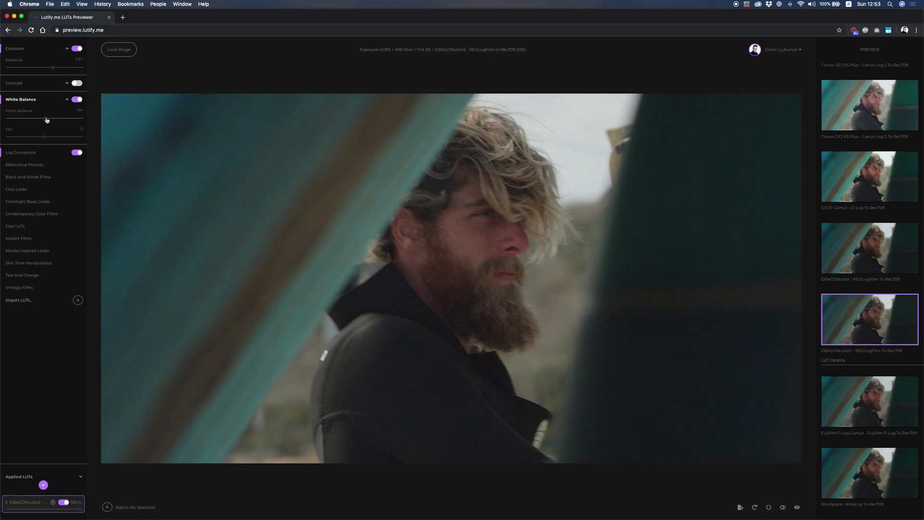
pyautogui.moveTo(47, 120); pyautogui.dragTo(48, 120)
# Lower contrast to -9 and add a second LUT layer for stacking.
pyautogui.click(21, 85)
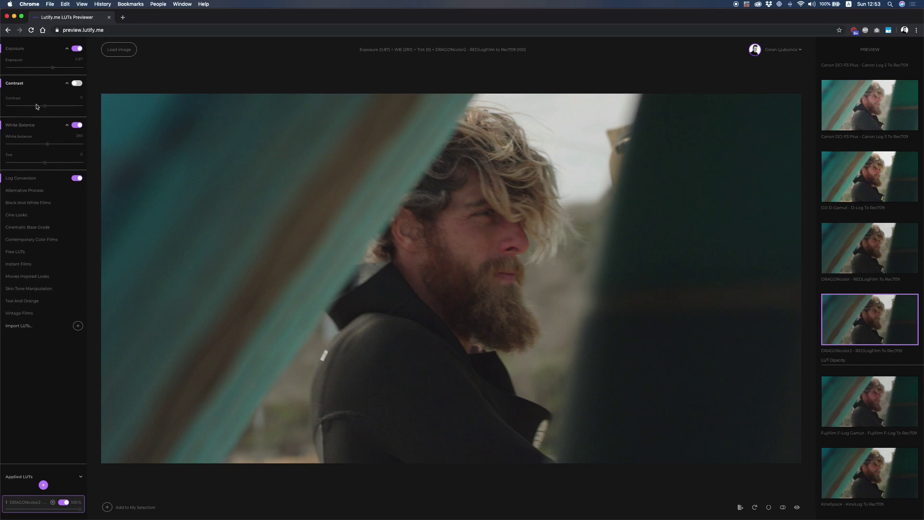
pyautogui.moveTo(45, 107); pyautogui.dragTo(42, 108)
pyautogui.click(42, 108)
pyautogui.click(43, 485)
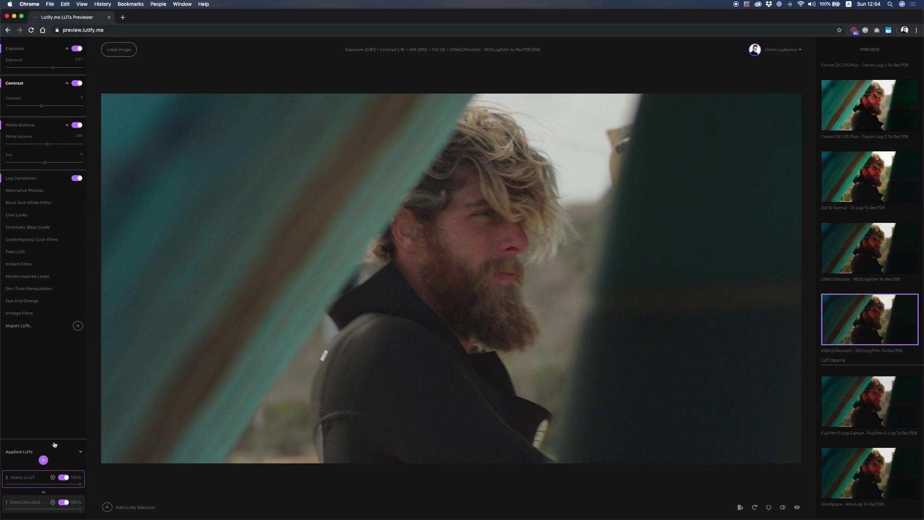
# Apply the Teal And Orange TO-Marston LUT as the second layer.
pyautogui.click(16, 302)
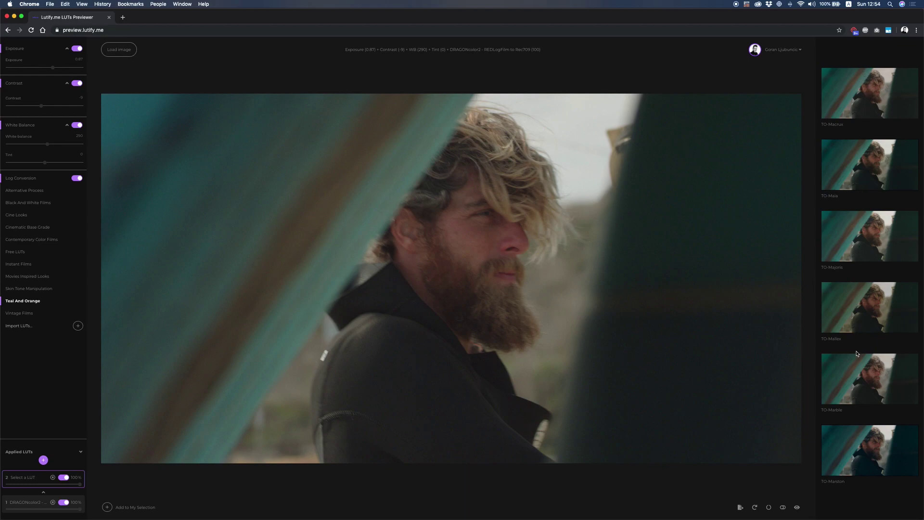
pyautogui.scroll(-1, 857, 355)
pyautogui.scroll(-5, 856, 355)
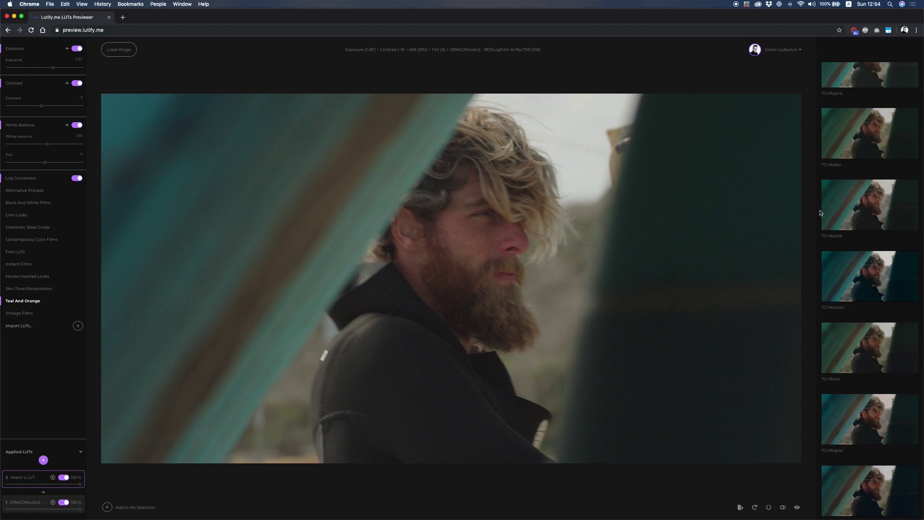
pyautogui.scroll(2, 850, 222)
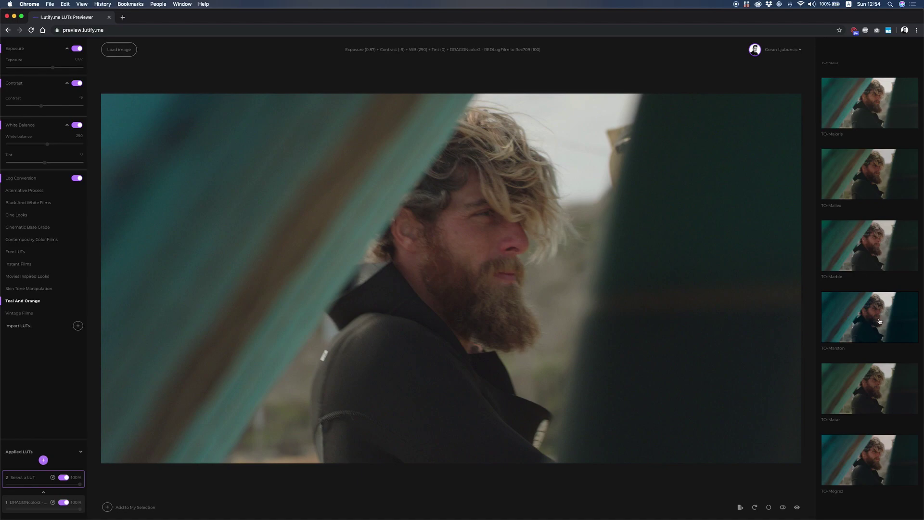
pyautogui.click(868, 320)
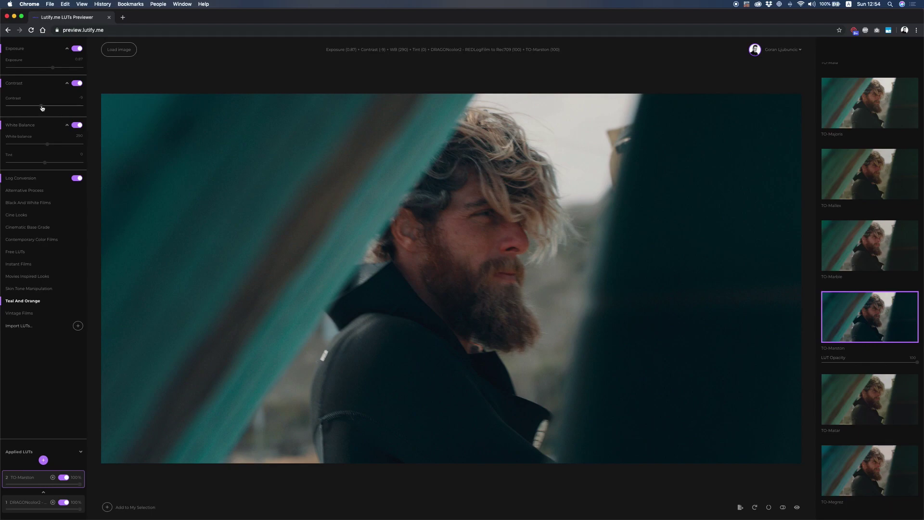
# Lower contrast to -12 and raise white balance to about 317.
pyautogui.moveTo(42, 106); pyautogui.dragTo(41, 108)
pyautogui.moveTo(47, 144); pyautogui.dragTo(49, 144)
pyautogui.moveTo(48, 145); pyautogui.dragTo(48, 146)
# Save the TO-Marston look to My Selection and try the TO-Merope LUT.
pyautogui.click(107, 507)
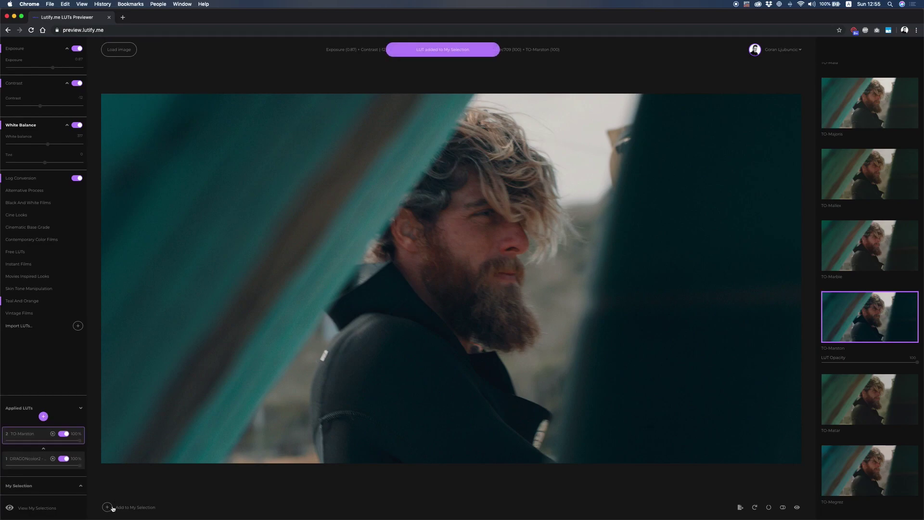
pyautogui.click(884, 401)
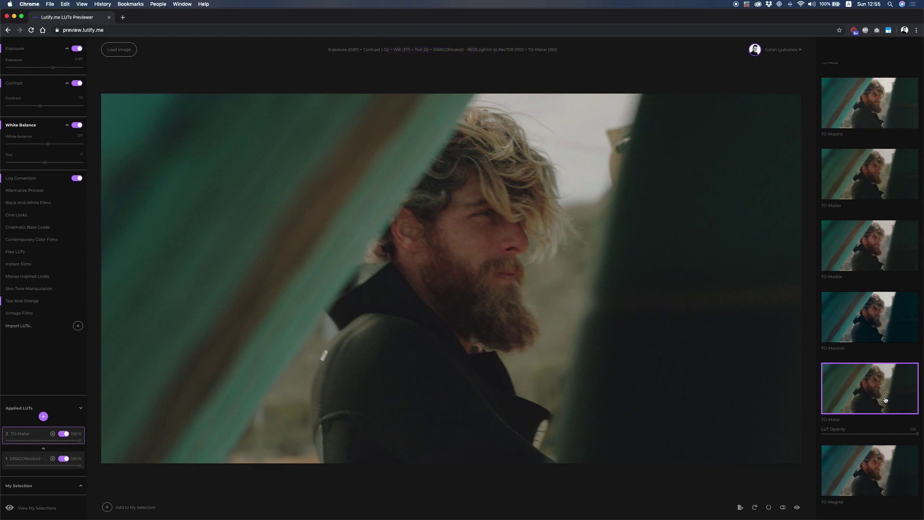
pyautogui.scroll(-1, 886, 398)
pyautogui.scroll(-3, 886, 399)
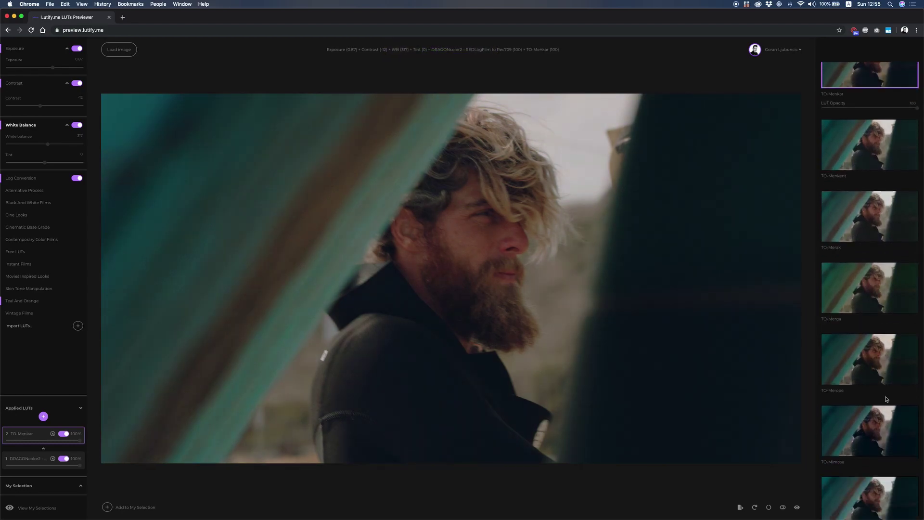
pyautogui.scroll(-1, 886, 399)
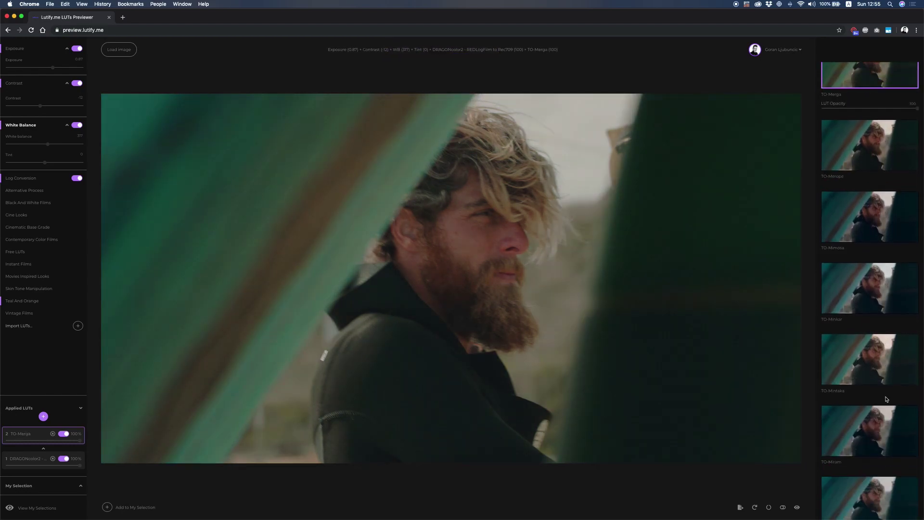
pyautogui.scroll(1, 886, 399)
pyautogui.scroll(-2, 886, 399)
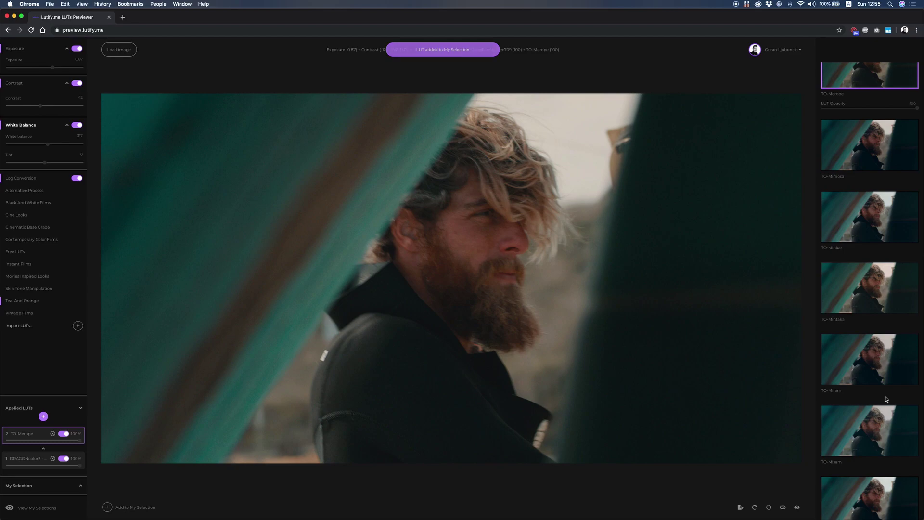
# Step through to TO-Mimosa and TO-Miram, adding each to My Selection.
pyautogui.press('Down')
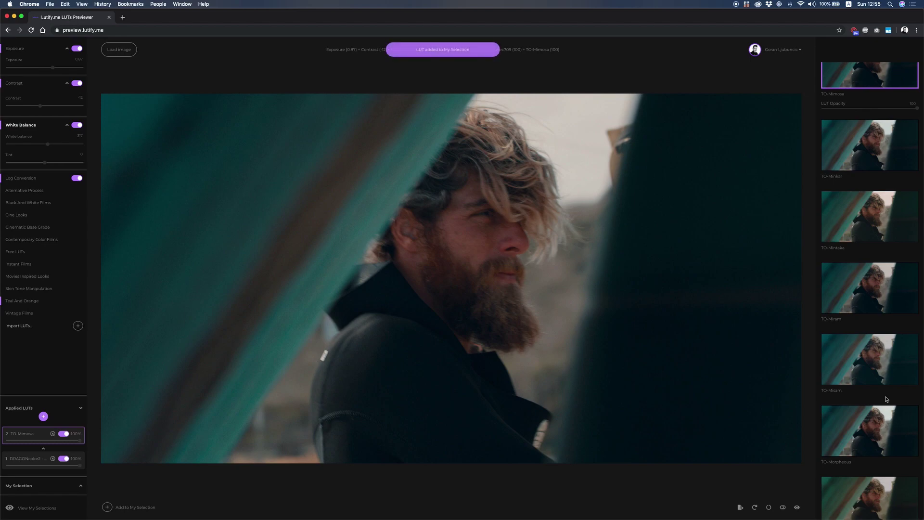
pyautogui.press('Down')
pyautogui.press('Down')
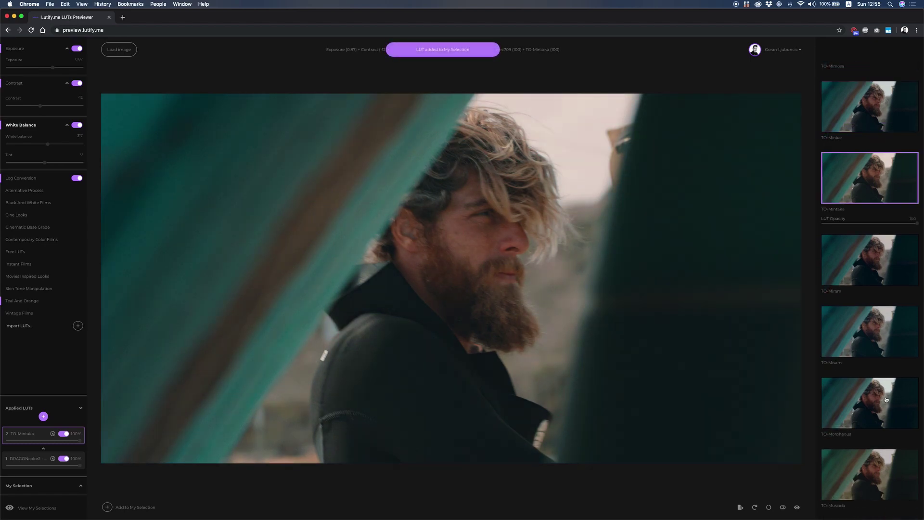
pyautogui.press('Down')
pyautogui.press('Down')
pyautogui.press('Up')
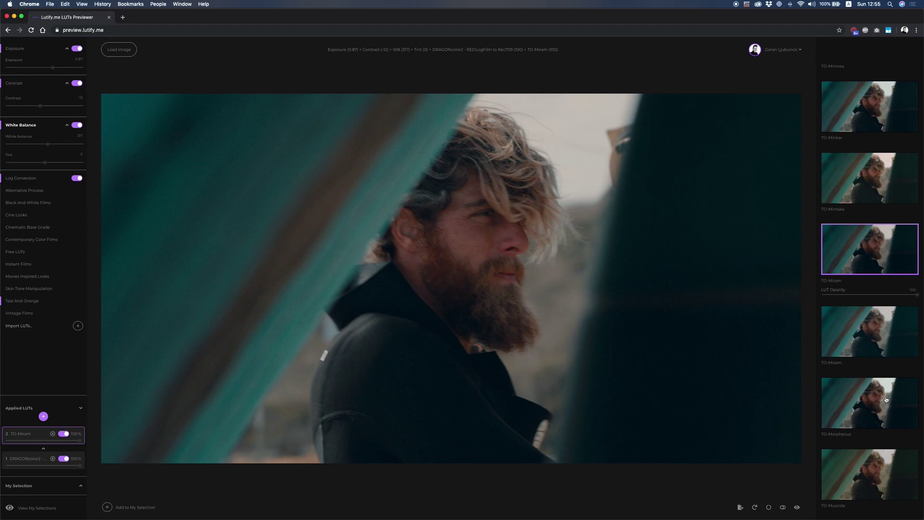
pyautogui.press('Return')
# Compare the TO-Marston and TO-Miram versions side by side, then return to the editor.
pyautogui.click(22, 510)
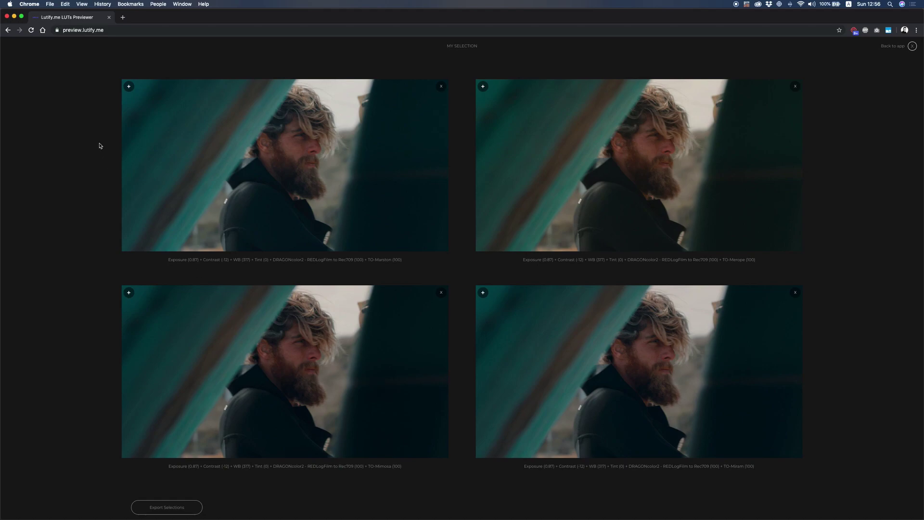
pyautogui.click(129, 86)
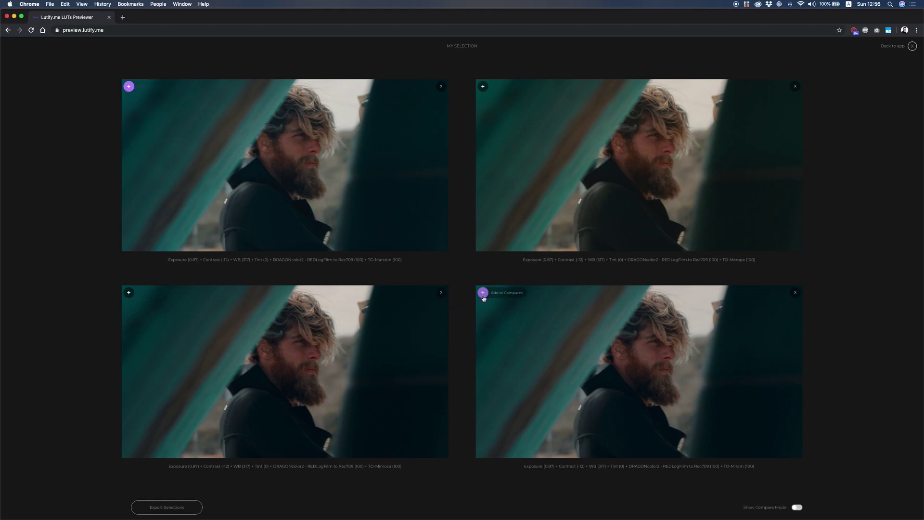
pyautogui.click(498, 295)
pyautogui.click(797, 507)
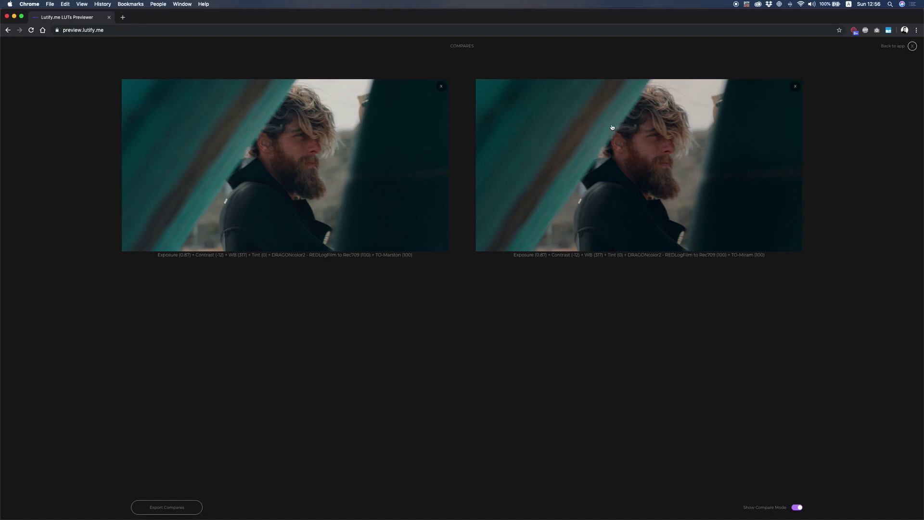
pyautogui.click(605, 153)
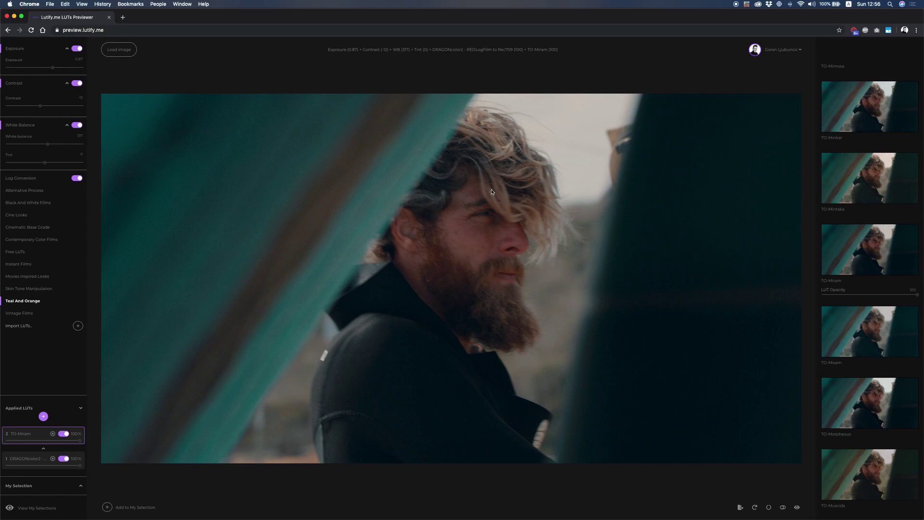
# Export the current stacked grade as a .cube LUT and dismiss the download bar.
pyautogui.click(740, 508)
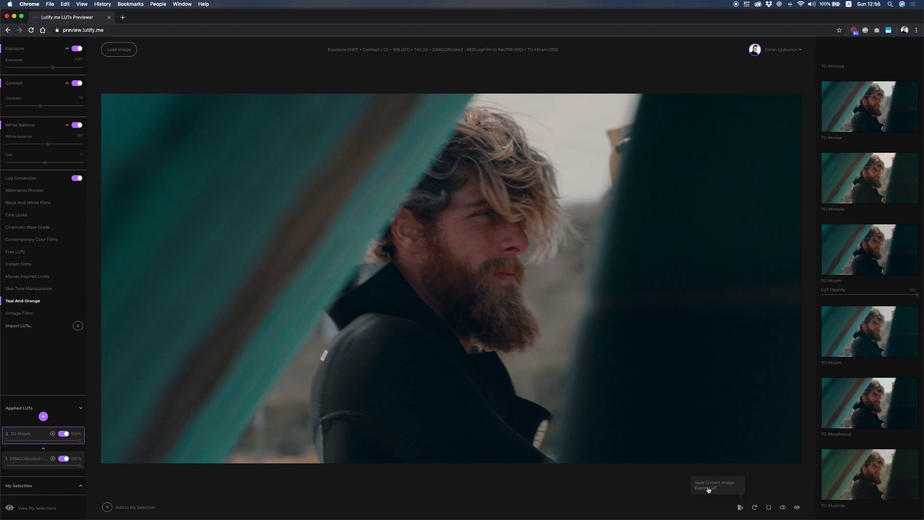
pyautogui.click(708, 489)
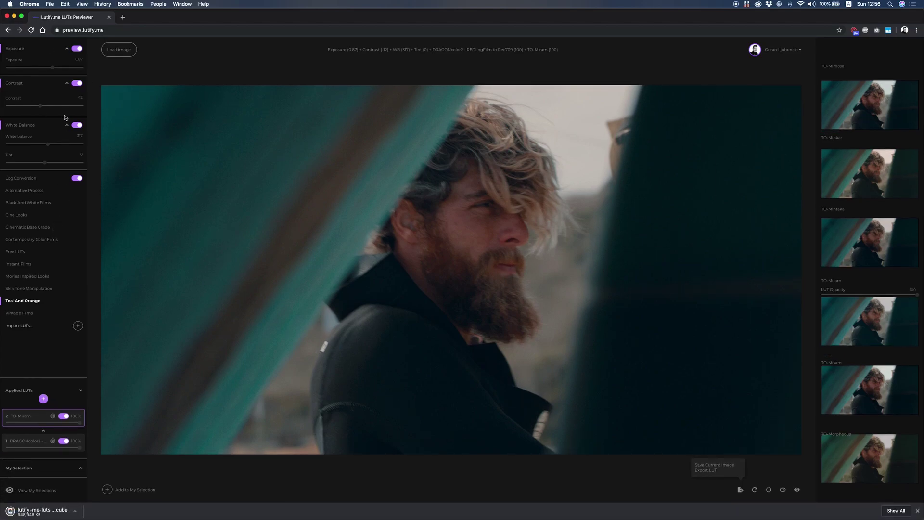
pyautogui.click(917, 511)
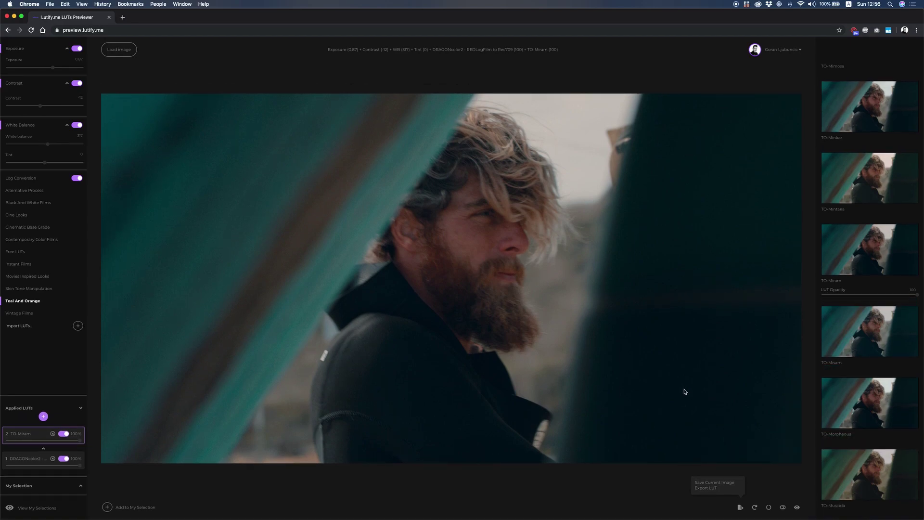
pyautogui.press('super+Tab')
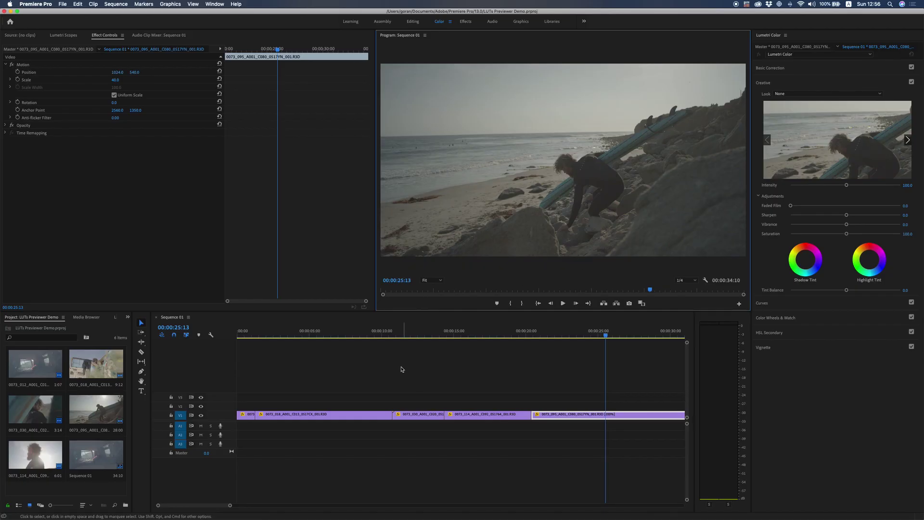
# Apply the downloaded Lutify .cube as the Lumetri Creative Look on clip 0073_030.
pyautogui.click(397, 333)
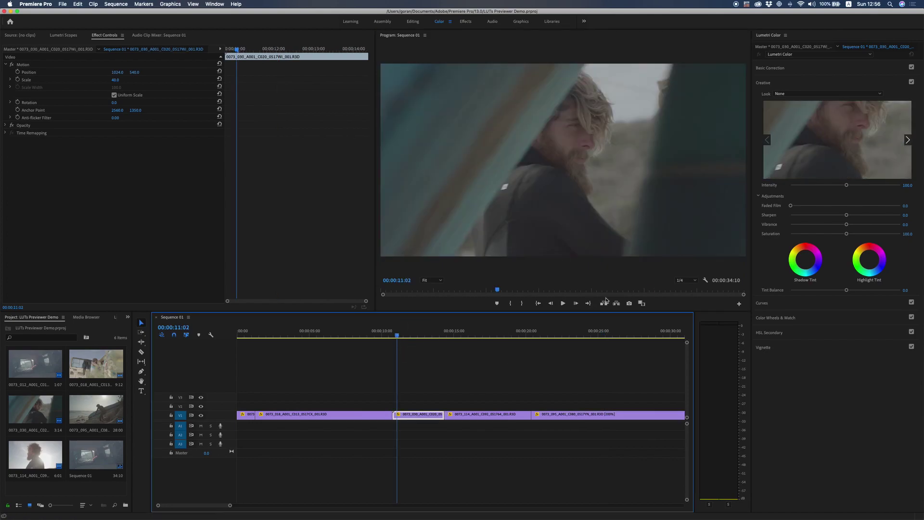
pyautogui.click(783, 94)
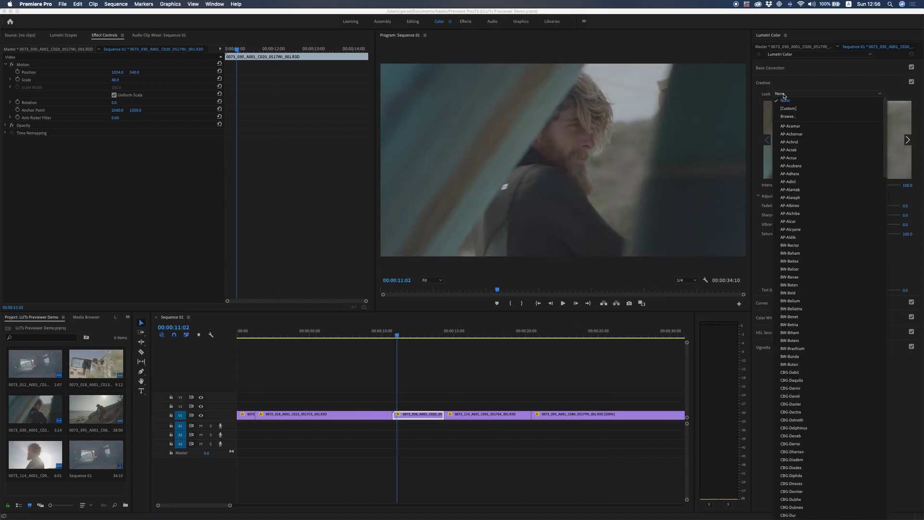
pyautogui.click(782, 118)
pyautogui.click(410, 148)
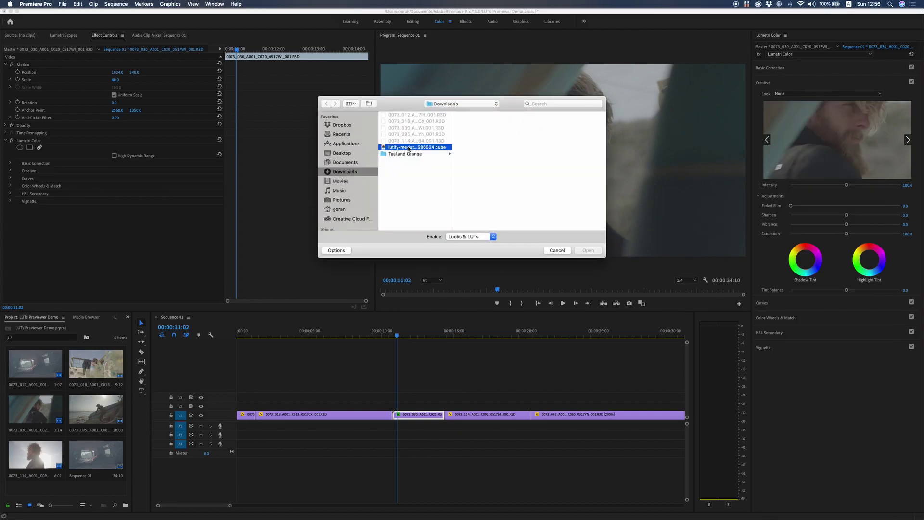
pyautogui.click(588, 249)
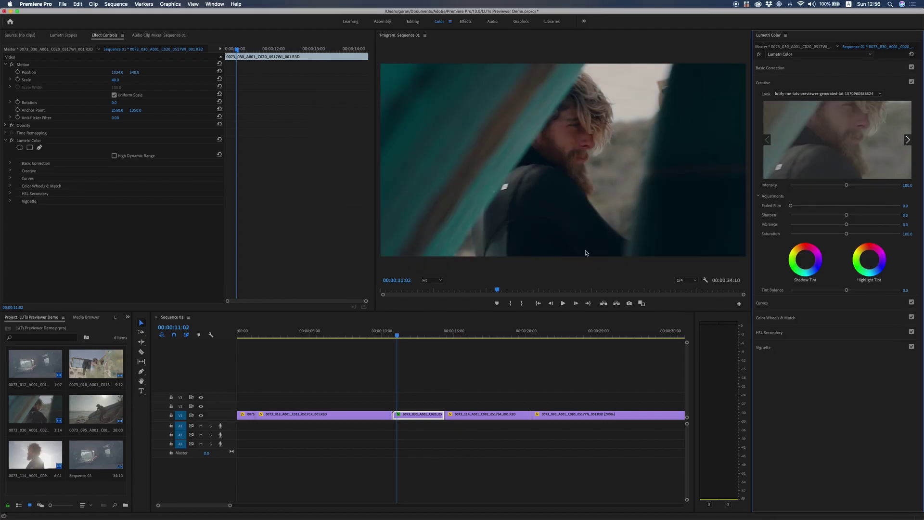
pyautogui.moveTo(396, 335)
pyautogui.mouseDown()
pyautogui.moveTo(439, 336)
pyautogui.moveTo(402, 338)
pyautogui.mouseUp()
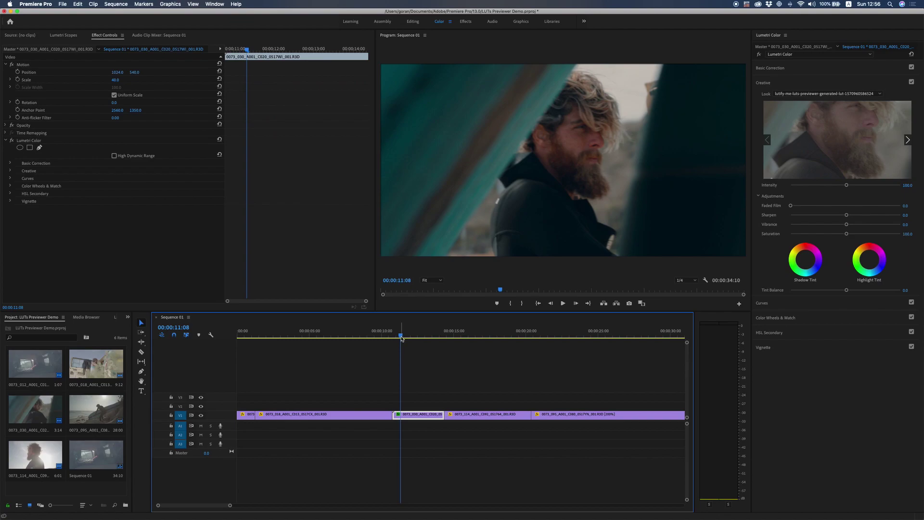
pyautogui.press('super+Tab')
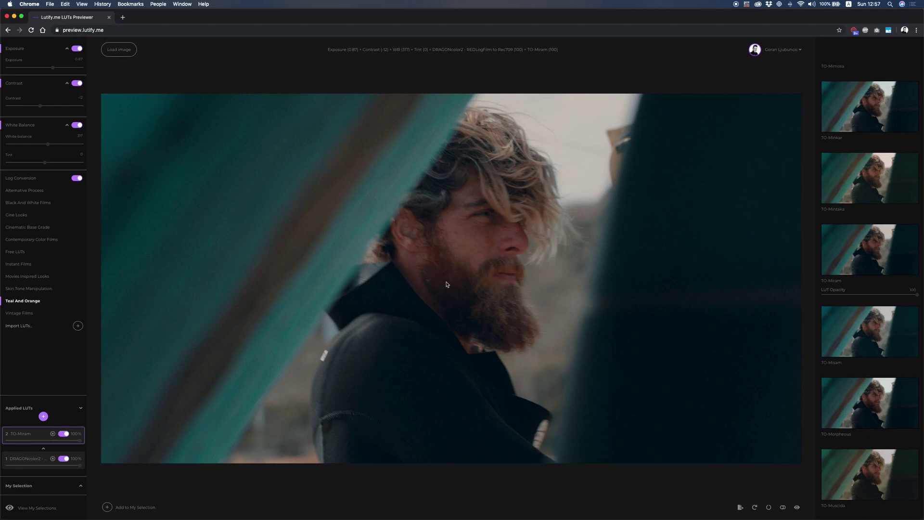
# Load Sequence 01.00_00_02_12.Still005.jpg from the Desktop in place of the current photo, keeping the grade.
pyautogui.click(115, 54)
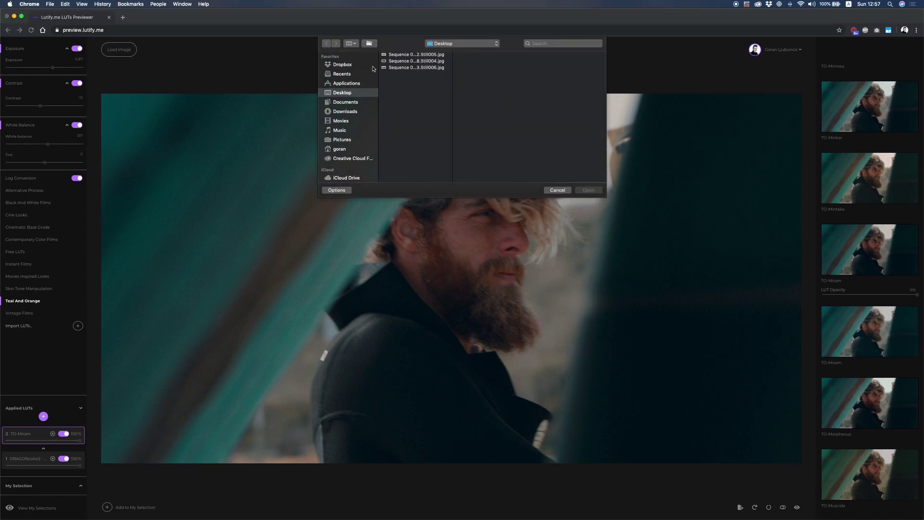
pyautogui.click(396, 55)
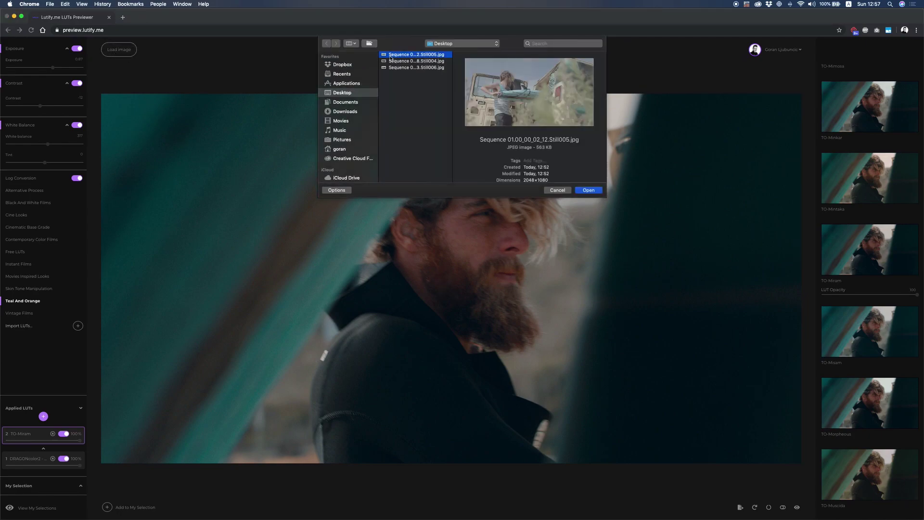
pyautogui.click(582, 191)
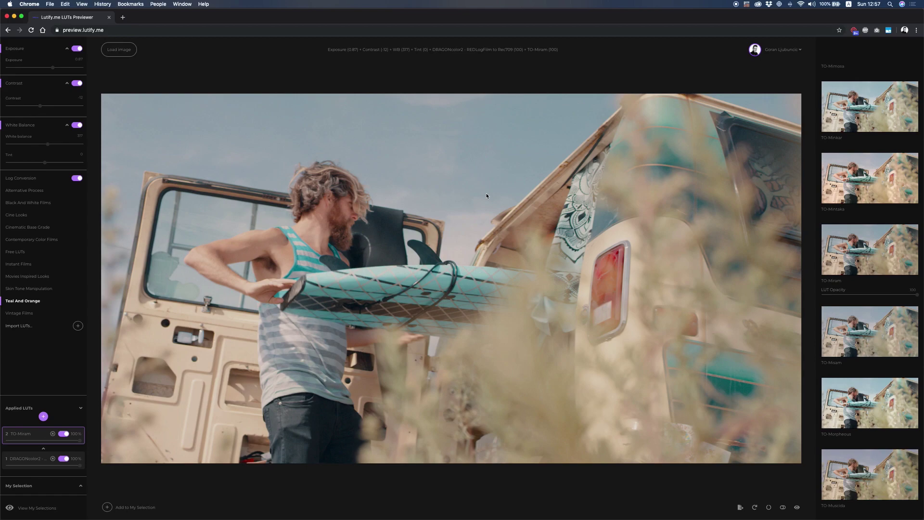
# Compare graded and ungraded views, reset exposure to 0, and set contrast -14 and white balance 333.
pyautogui.press('space')
pyautogui.press('space')
pyautogui.press('space')
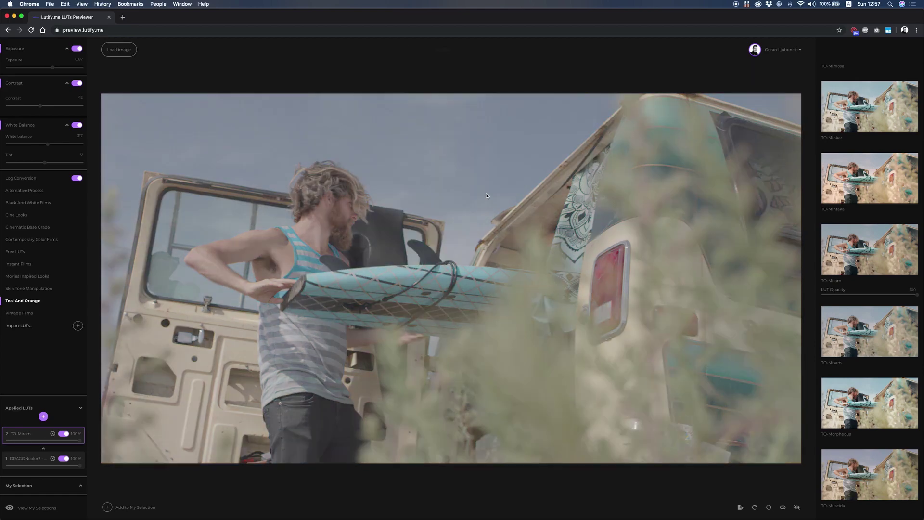
pyautogui.press('space')
pyautogui.press('space')
pyautogui.press('space')
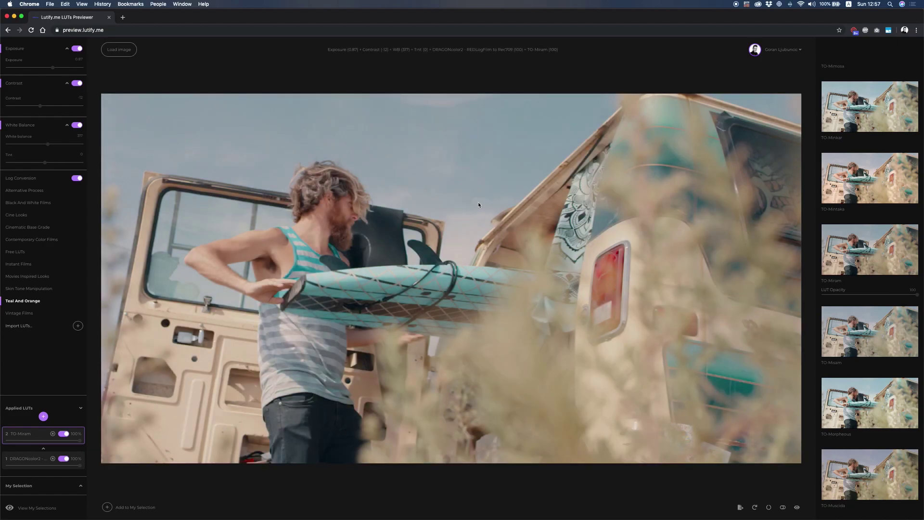
pyautogui.click(51, 69)
pyautogui.moveTo(51, 70); pyautogui.dragTo(46, 71)
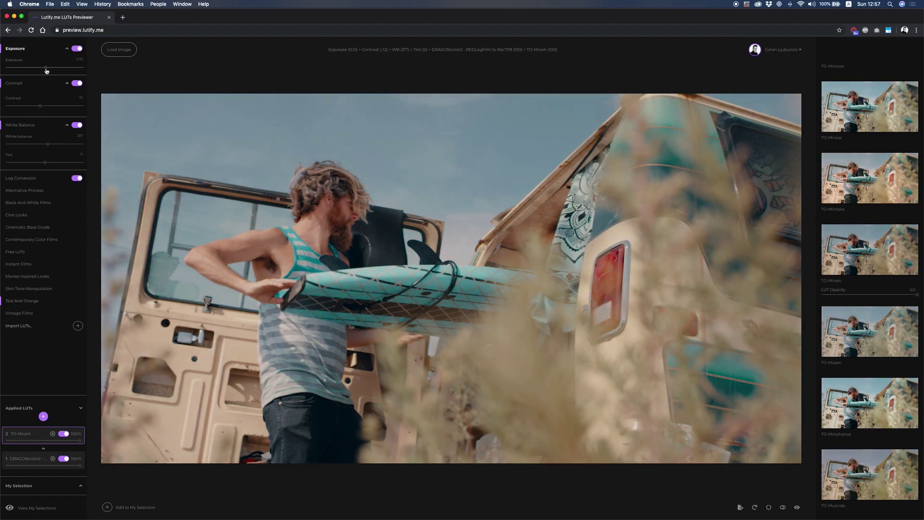
pyautogui.moveTo(47, 72); pyautogui.dragTo(52, 71)
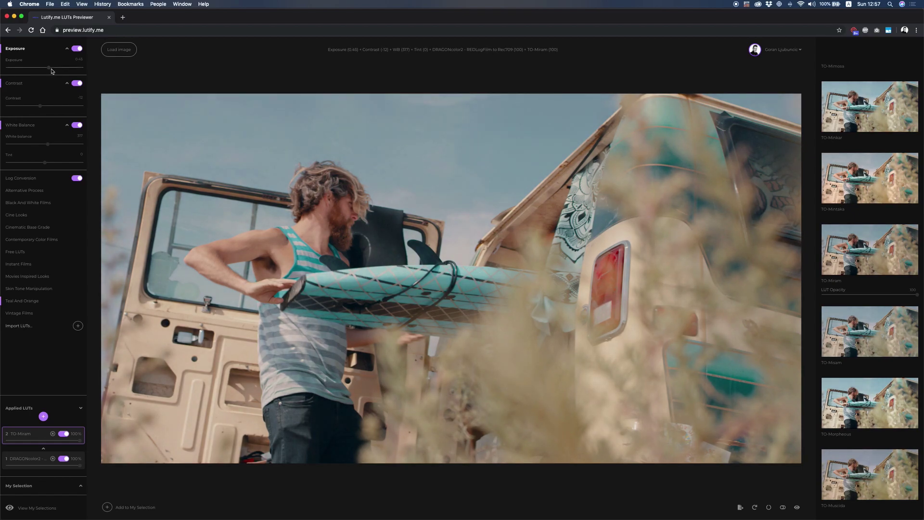
pyautogui.click(80, 58)
pyautogui.doubleClick(49, 70)
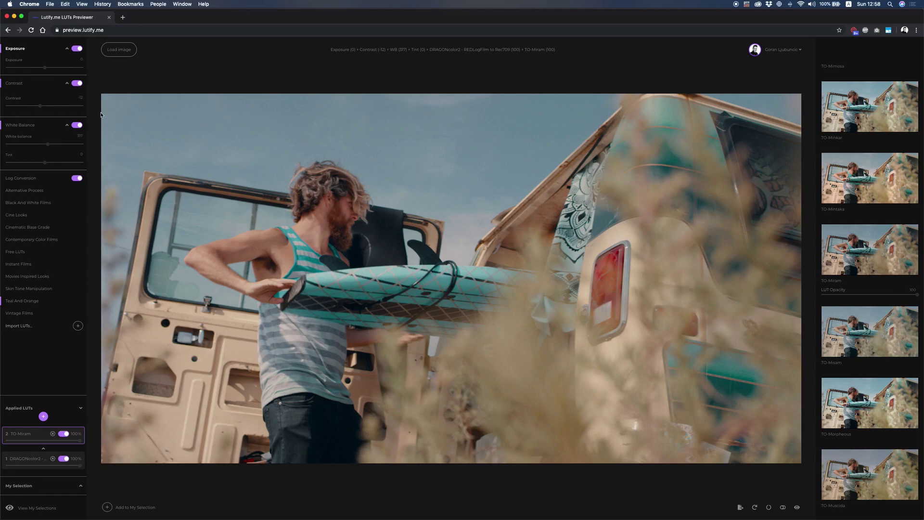
pyautogui.moveTo(40, 106); pyautogui.dragTo(40, 106)
pyautogui.click(48, 145)
pyautogui.click(48, 145)
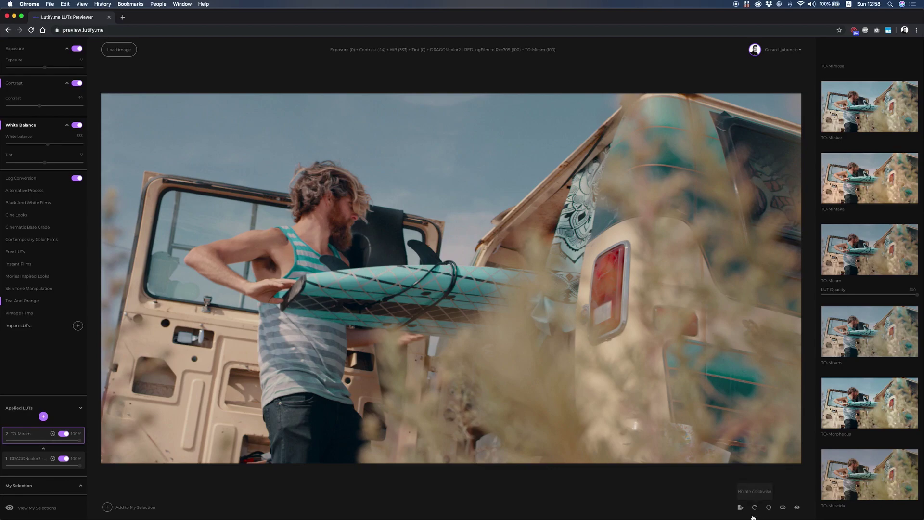
# Export the van-still stacked grade as a .cube LUT and dismiss the downloads bar.
pyautogui.click(740, 507)
pyautogui.click(708, 489)
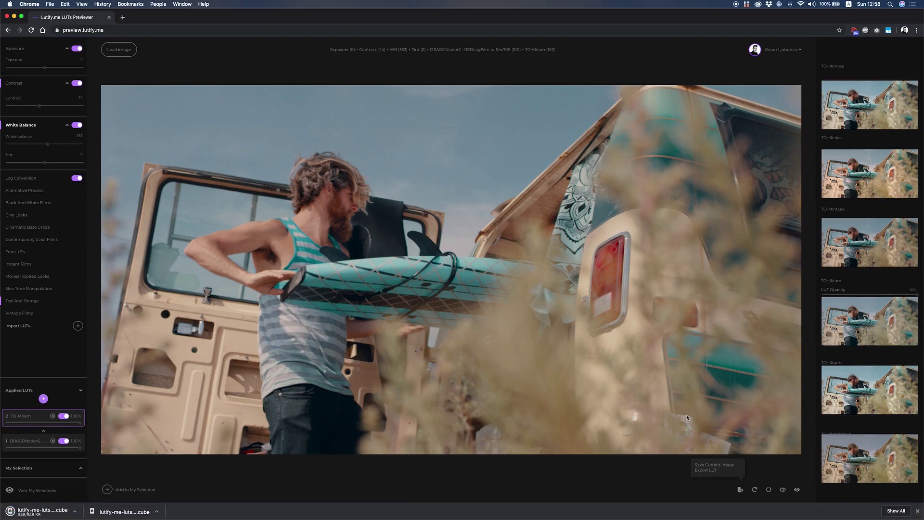
pyautogui.click(917, 511)
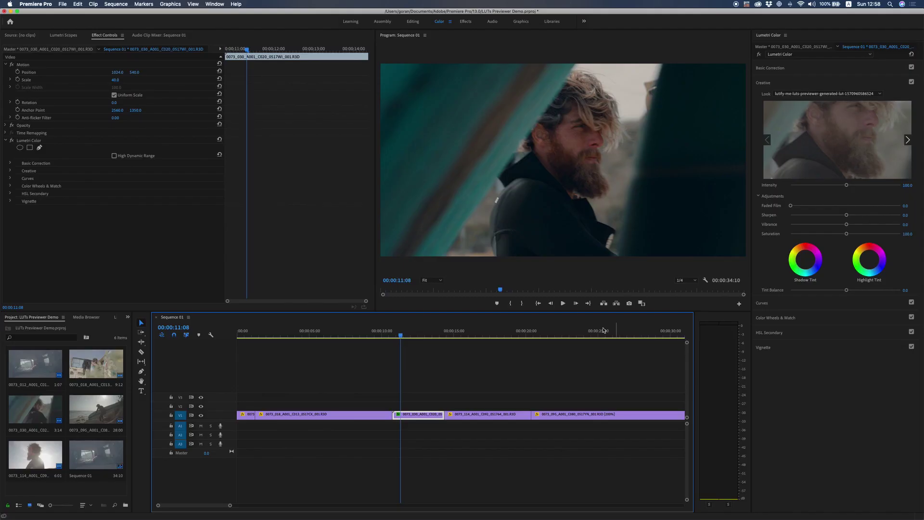
# Load the downloaded Lutify.me .cube as clip 0073_018's Lumetri Creative look, check it, and return to Lutify.me.
pyautogui.click(270, 331)
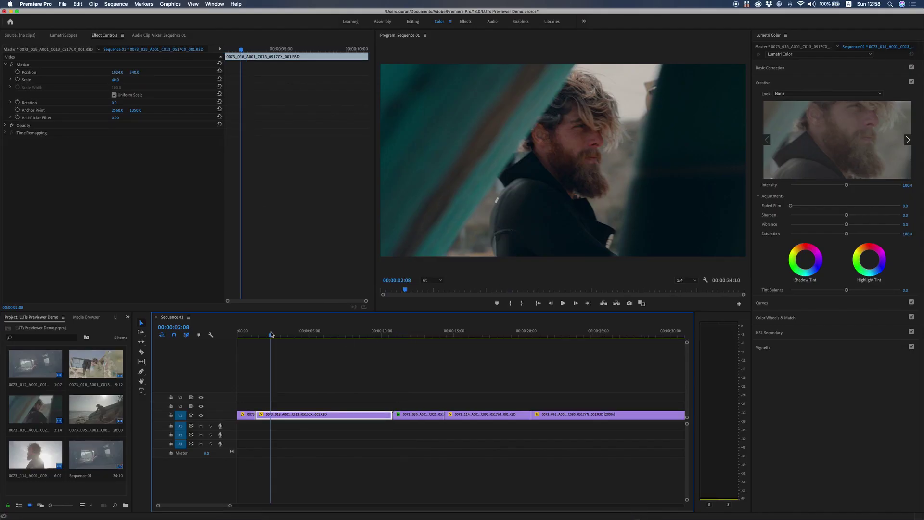
pyautogui.click(784, 94)
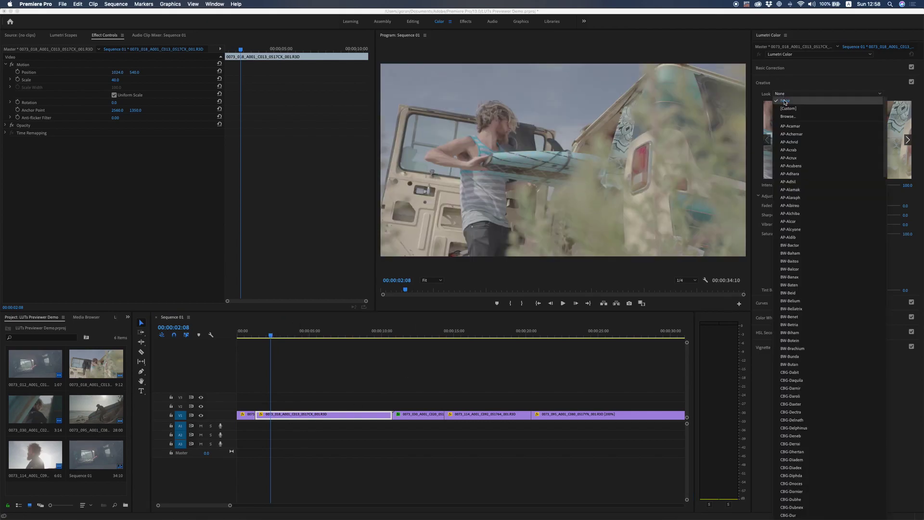
pyautogui.click(785, 116)
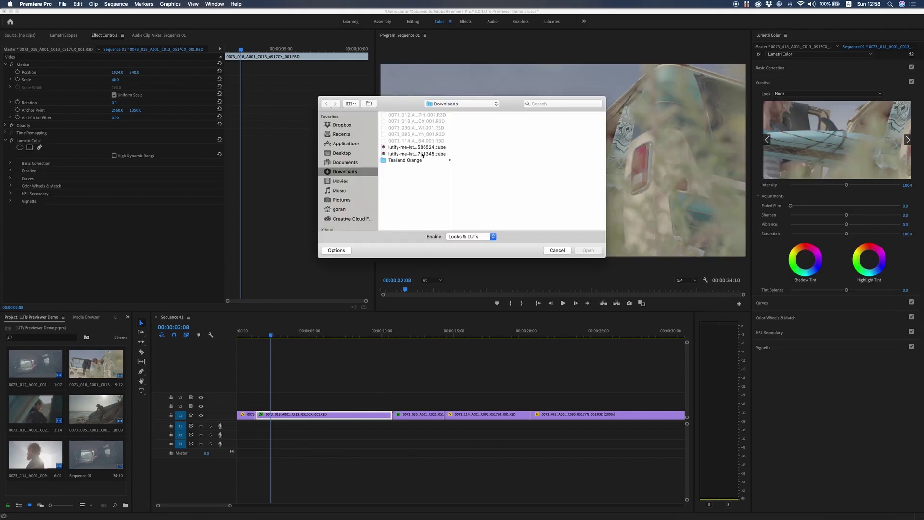
pyautogui.click(423, 154)
pyautogui.click(584, 249)
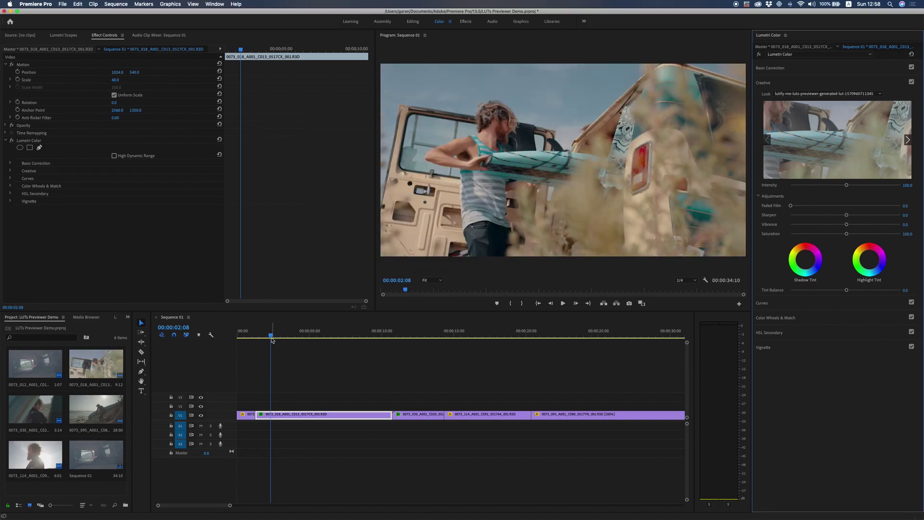
pyautogui.moveTo(272, 337)
pyautogui.mouseDown()
pyautogui.moveTo(407, 338)
pyautogui.moveTo(273, 341)
pyautogui.mouseUp()
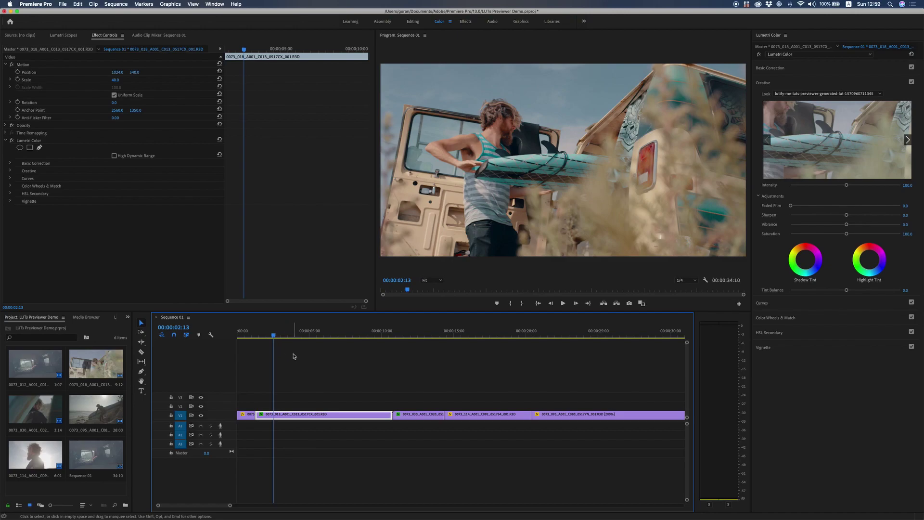
pyautogui.press('super+Tab')
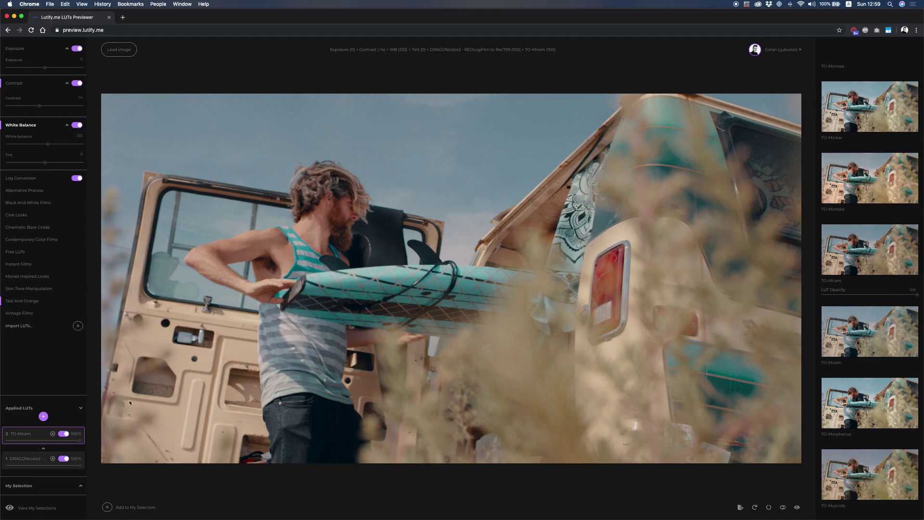
# Add an empty third LUT slot and browse the Cine Looks CL- thumbnails.
pyautogui.click(43, 417)
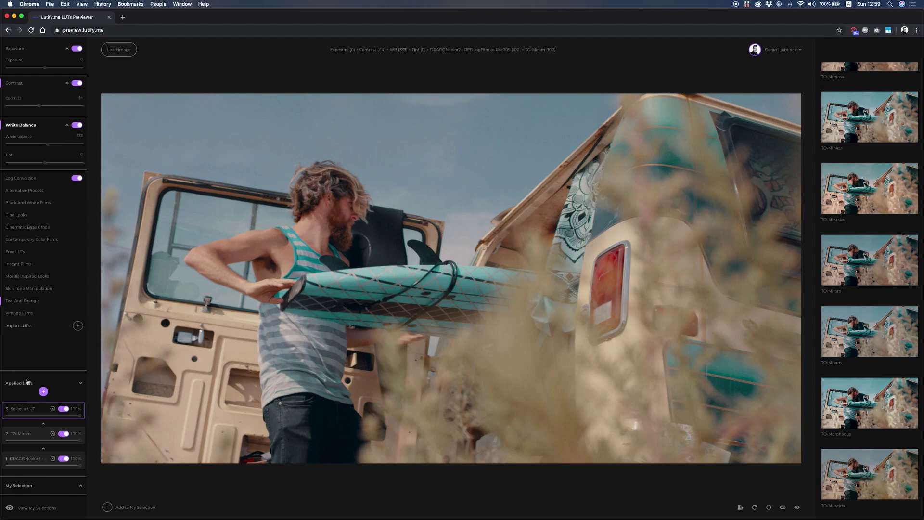
pyautogui.click(14, 215)
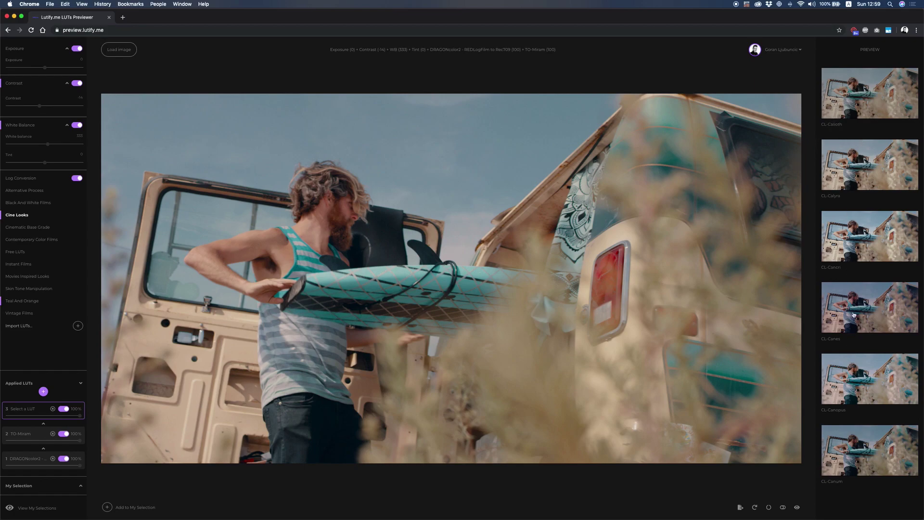
pyautogui.scroll(-5, 856, 342)
pyautogui.scroll(-5, 856, 341)
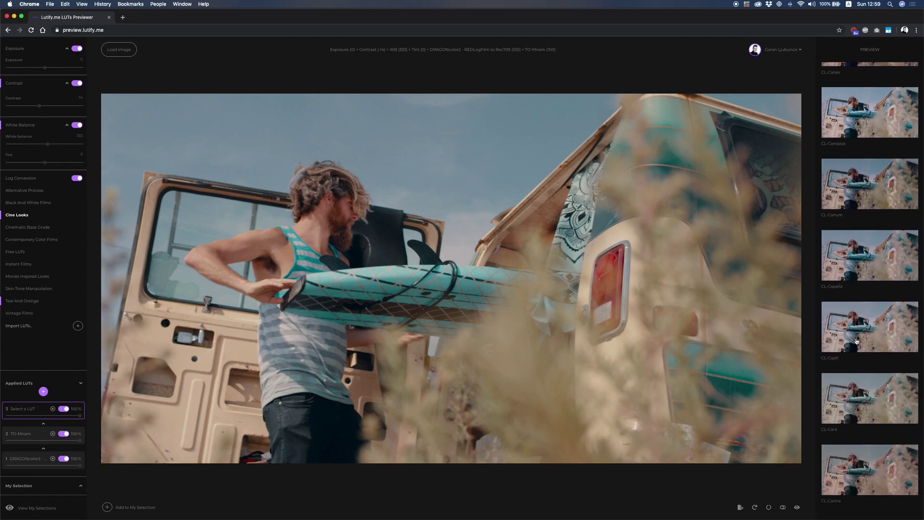
pyautogui.scroll(-5, 855, 341)
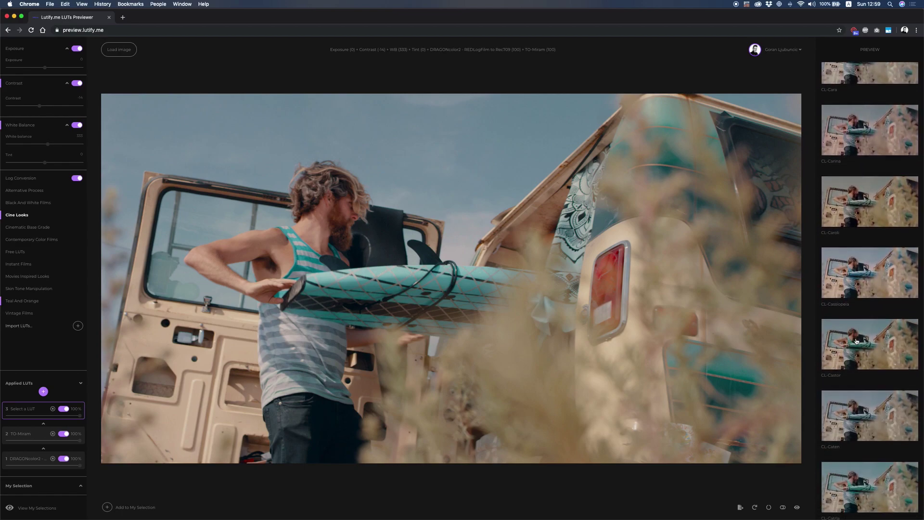
pyautogui.scroll(-5, 856, 341)
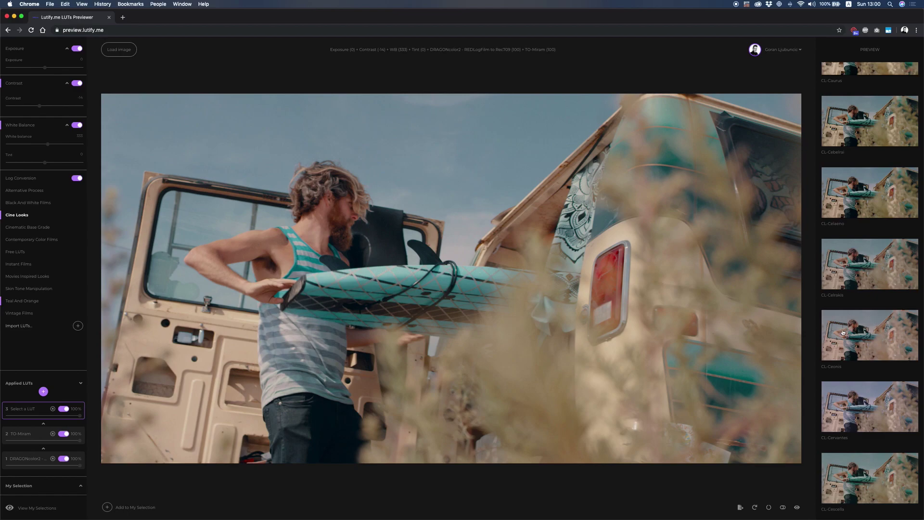
# Put CL-Ceonis in the third slot at about 78% and lower the white balance.
pyautogui.click(872, 333)
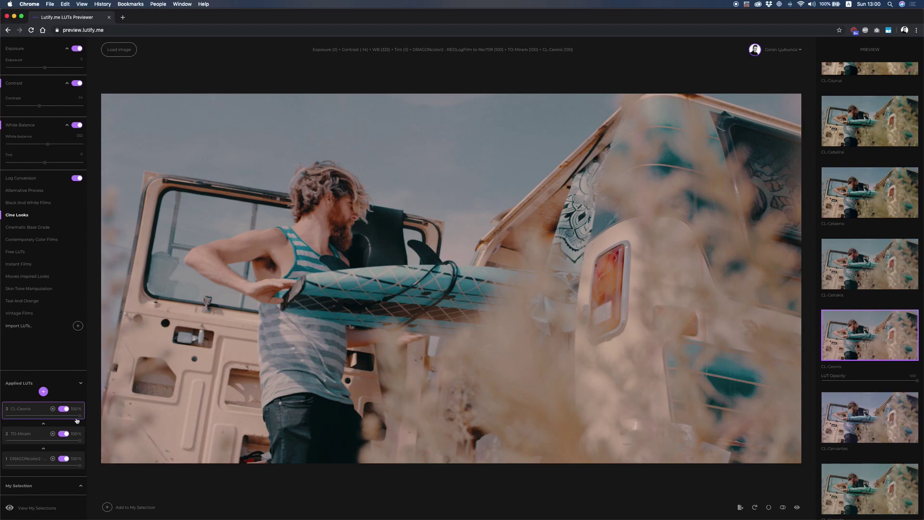
pyautogui.moveTo(80, 417); pyautogui.dragTo(66, 441)
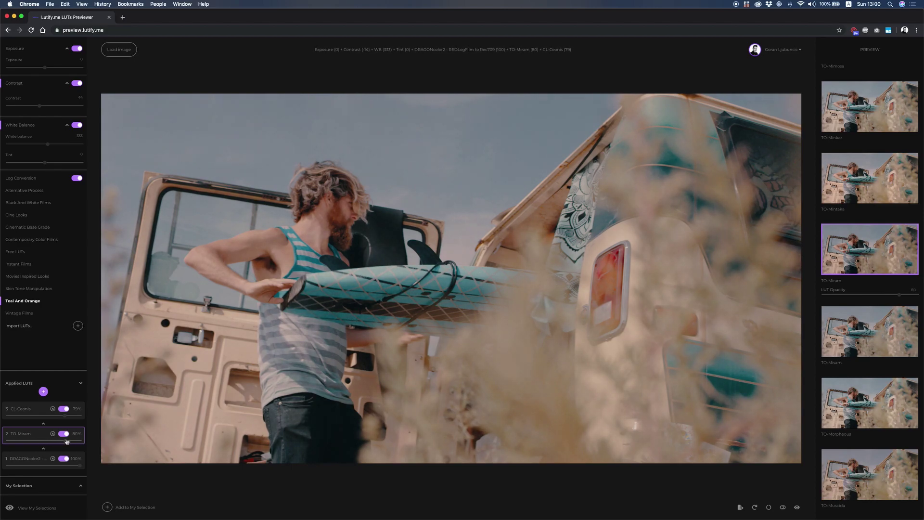
pyautogui.click(46, 147)
pyautogui.click(45, 148)
pyautogui.click(47, 147)
# Set contrast to 4 and add a fourth empty LUT slot to the stack.
pyautogui.moveTo(40, 106); pyautogui.dragTo(47, 108)
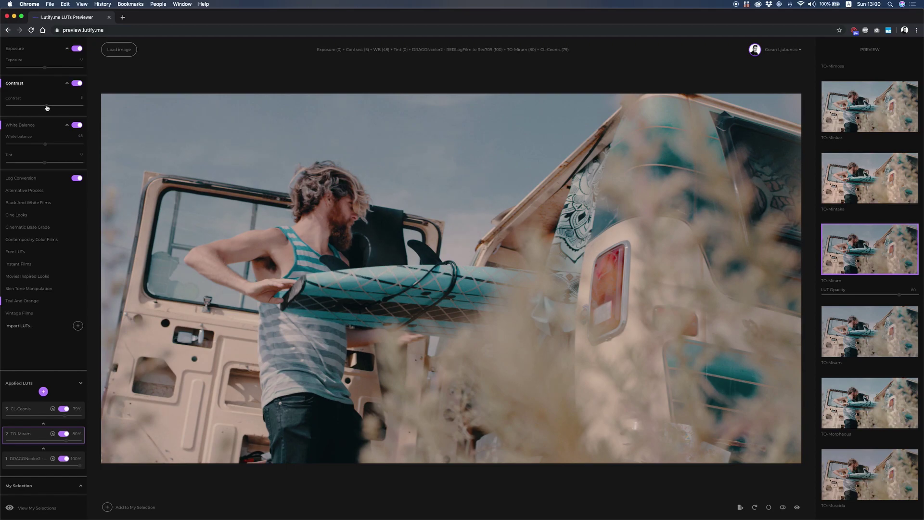
pyautogui.moveTo(46, 107); pyautogui.dragTo(46, 107)
pyautogui.click(44, 392)
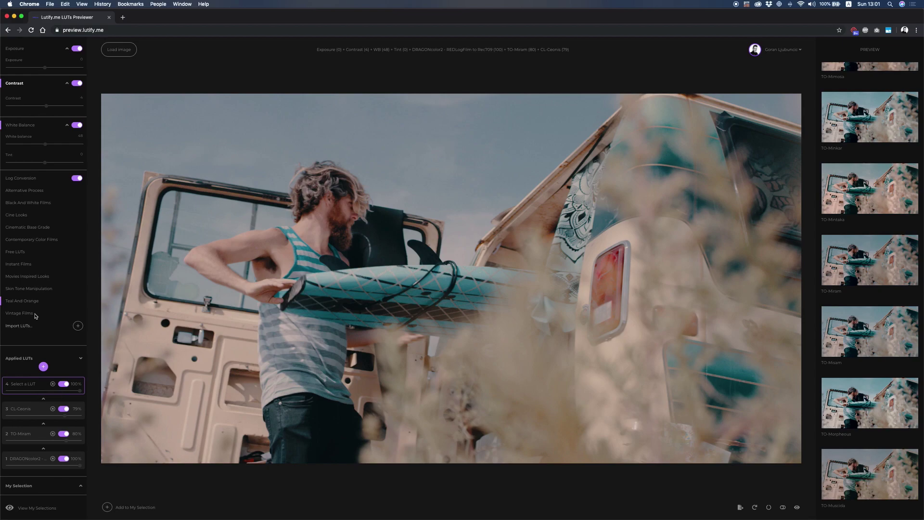
# Browse the Cinematic Base Grade LUTs and reduce TO-Miram's opacity to 40%.
pyautogui.click(17, 229)
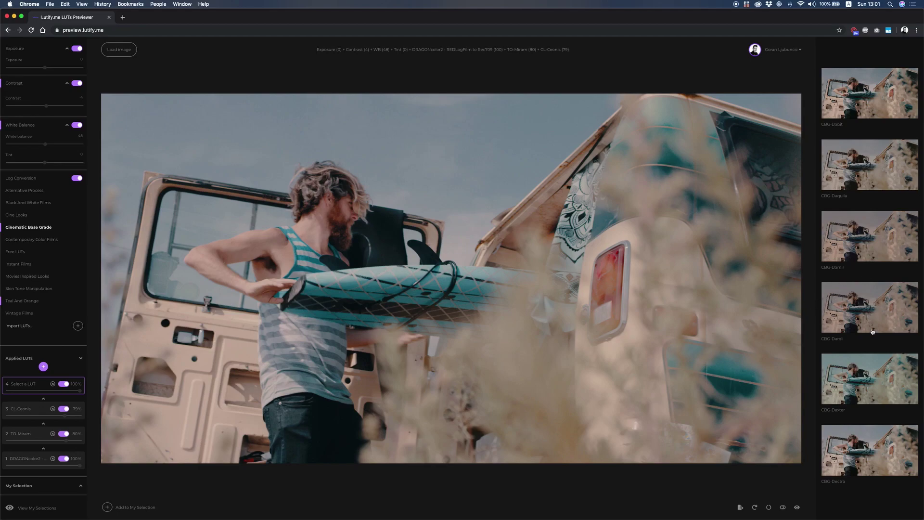
pyautogui.scroll(-3, 873, 346)
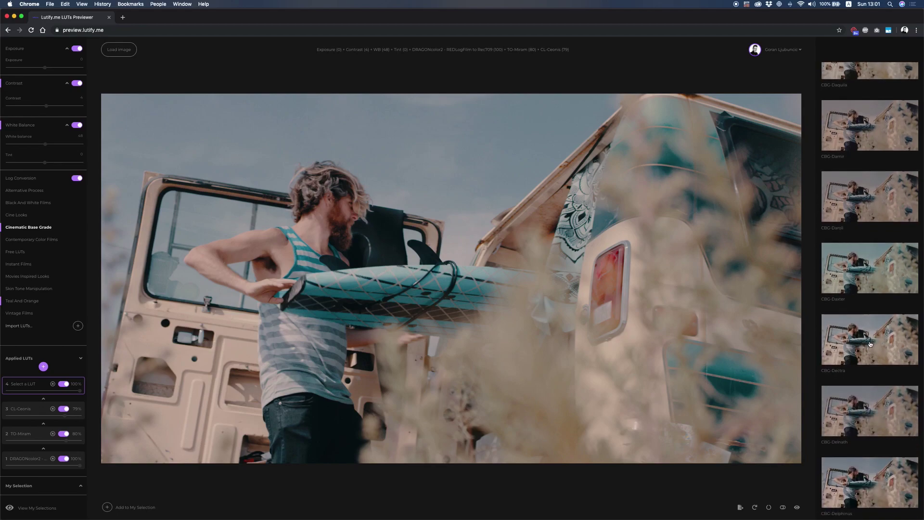
pyautogui.scroll(-1, 885, 323)
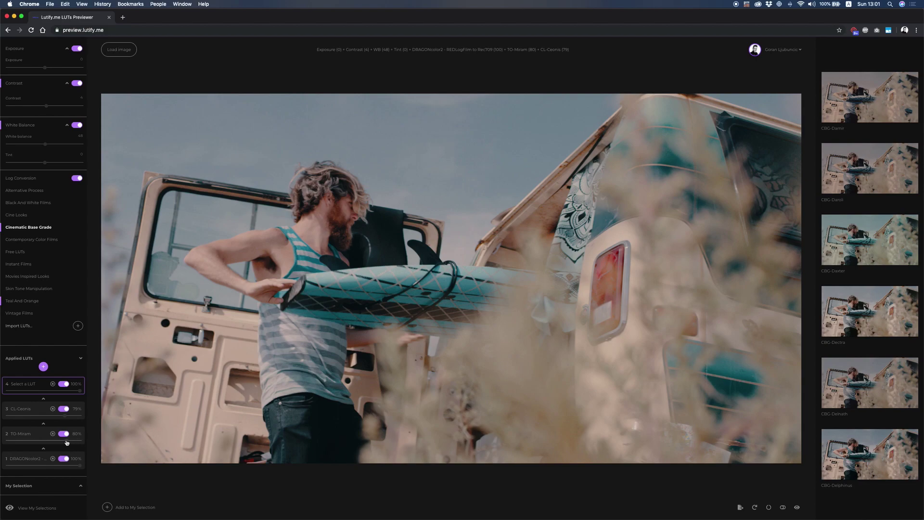
pyautogui.moveTo(67, 442); pyautogui.dragTo(46, 443)
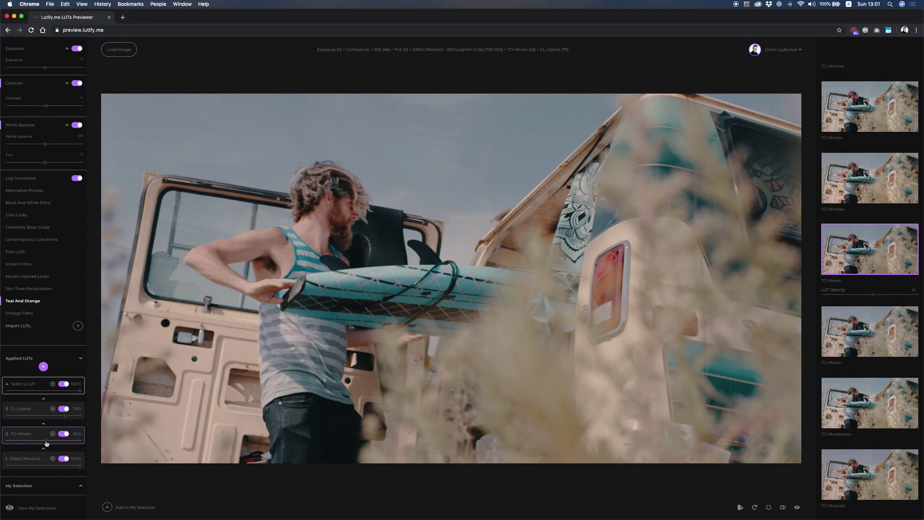
pyautogui.moveTo(46, 444)
pyautogui.mouseDown()
pyautogui.moveTo(97, 444)
pyautogui.moveTo(9, 442)
pyautogui.moveTo(103, 442)
pyautogui.moveTo(10, 436)
pyautogui.moveTo(52, 438)
pyautogui.moveTo(38, 437)
pyautogui.mouseUp()
# Apply CBG-Dectra from Cinematic Base Grade to the fourth slot at 100%.
pyautogui.click(21, 389)
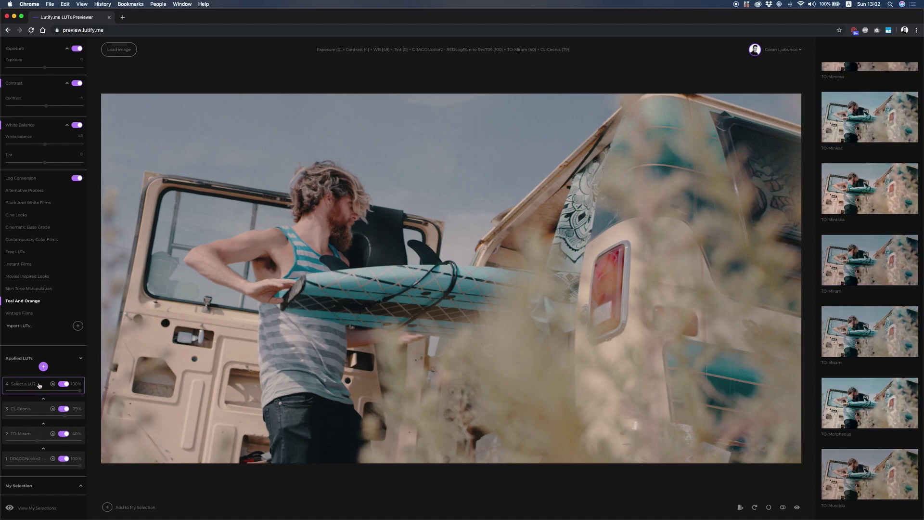
pyautogui.click(24, 228)
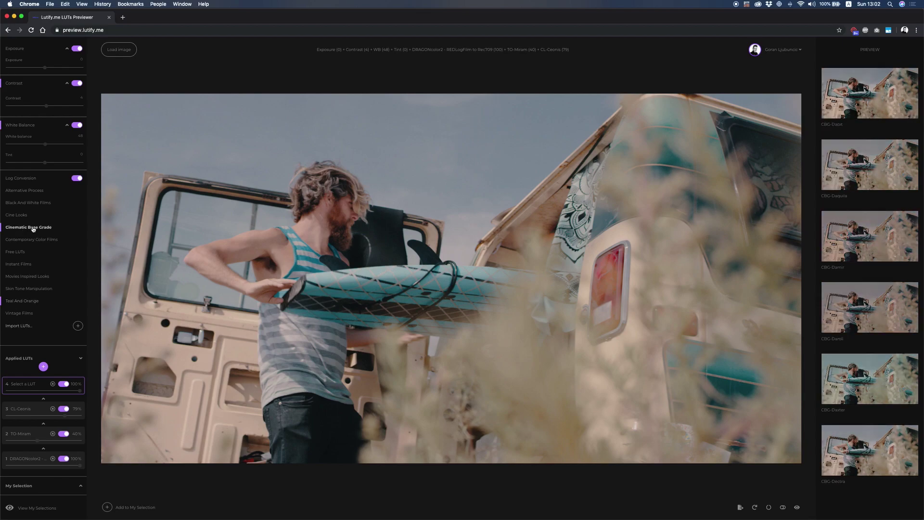
pyautogui.scroll(-3, 870, 333)
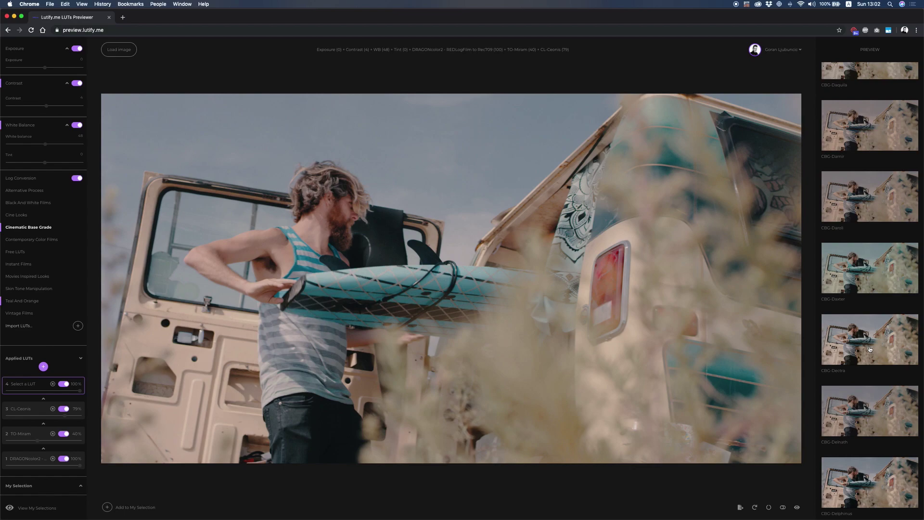
pyautogui.click(870, 349)
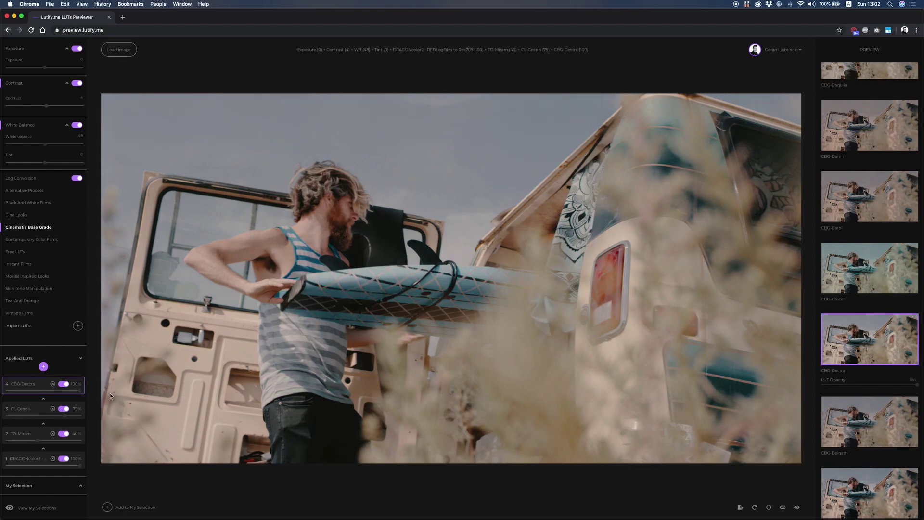
# Lower CBG-Dectra's opacity to 42% and compare the grade against the ungraded original.
pyautogui.moveTo(80, 391); pyautogui.dragTo(45, 417)
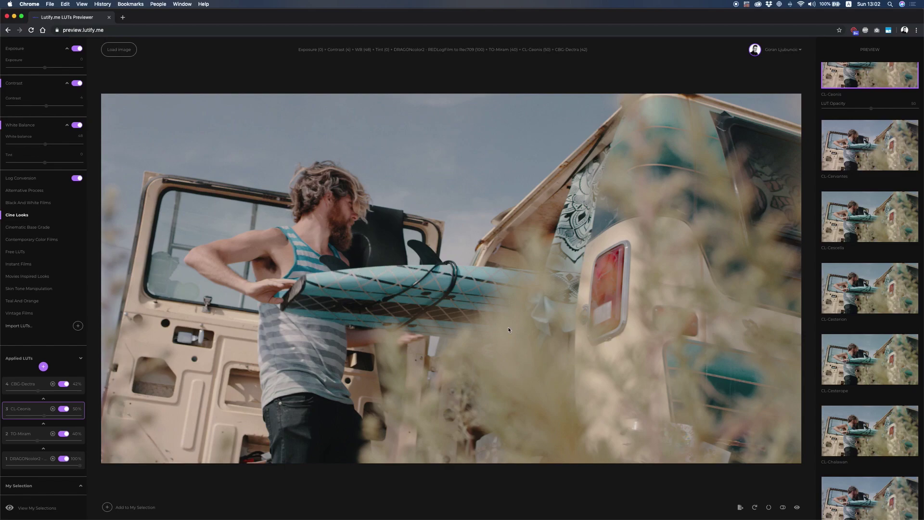
pyautogui.moveTo(591, 302); pyautogui.dragTo(621, 301)
# Export the four-layer grade as a .cube LUT, then start loading a different still.
pyautogui.click(739, 508)
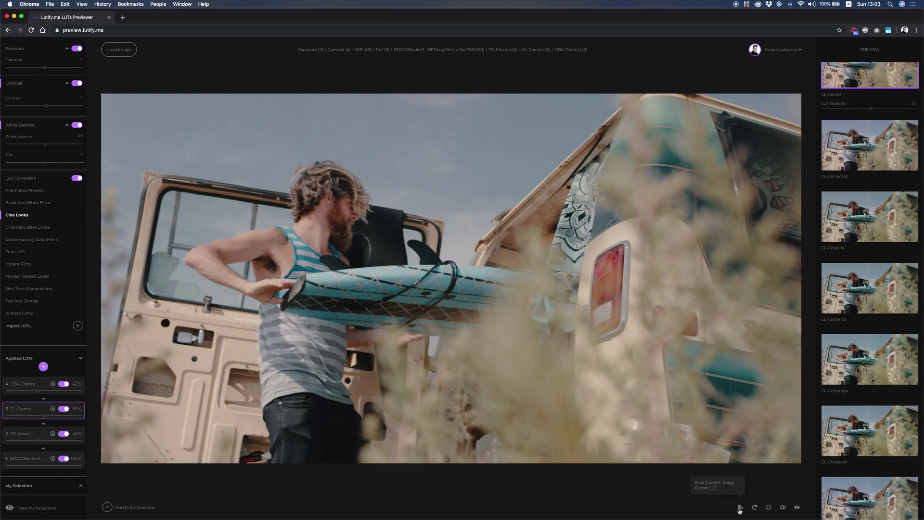
pyautogui.click(705, 489)
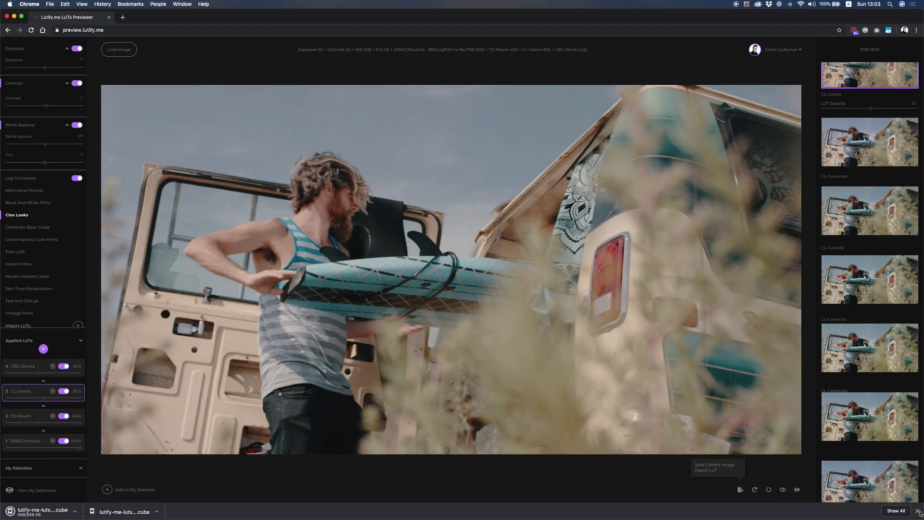
pyautogui.click(918, 511)
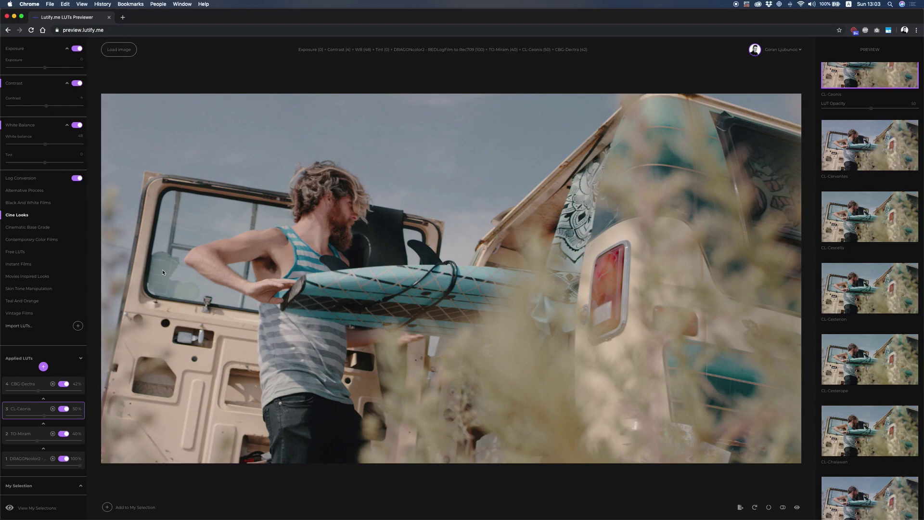
pyautogui.click(115, 50)
# Open the third beach JPG keeping the current LUT selections, then warm the white balance.
pyautogui.click(409, 67)
pyautogui.click(583, 190)
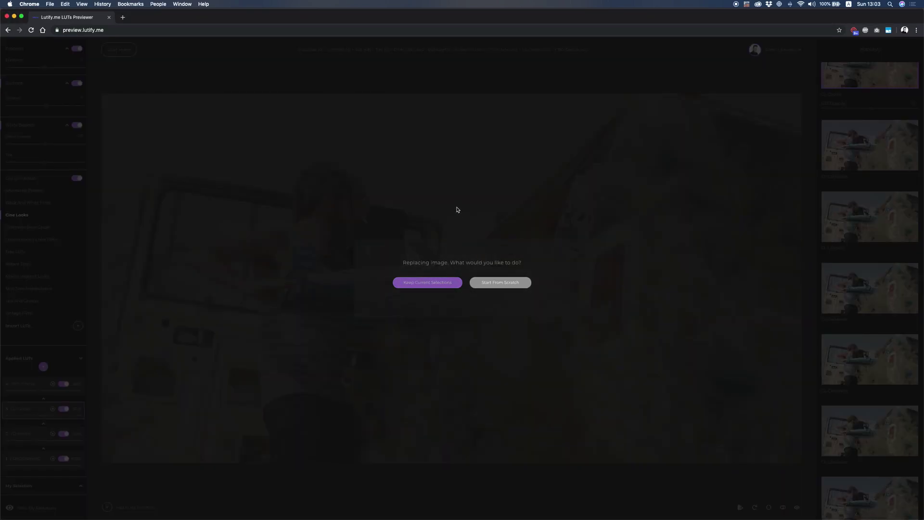
pyautogui.press('Return')
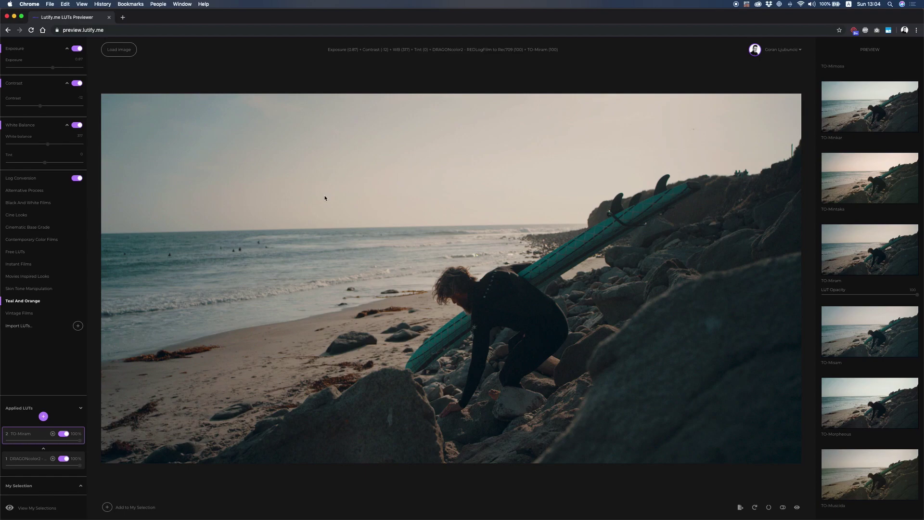
pyautogui.click(49, 144)
# Set contrast to -18 and export the beach still's grade as a .cube LUT.
pyautogui.moveTo(41, 108); pyautogui.dragTo(39, 107)
pyautogui.click(740, 506)
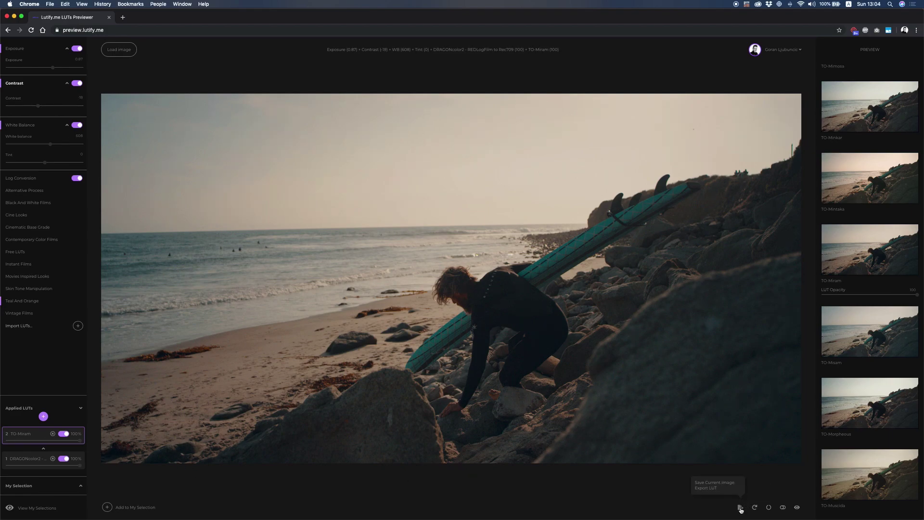
pyautogui.click(710, 488)
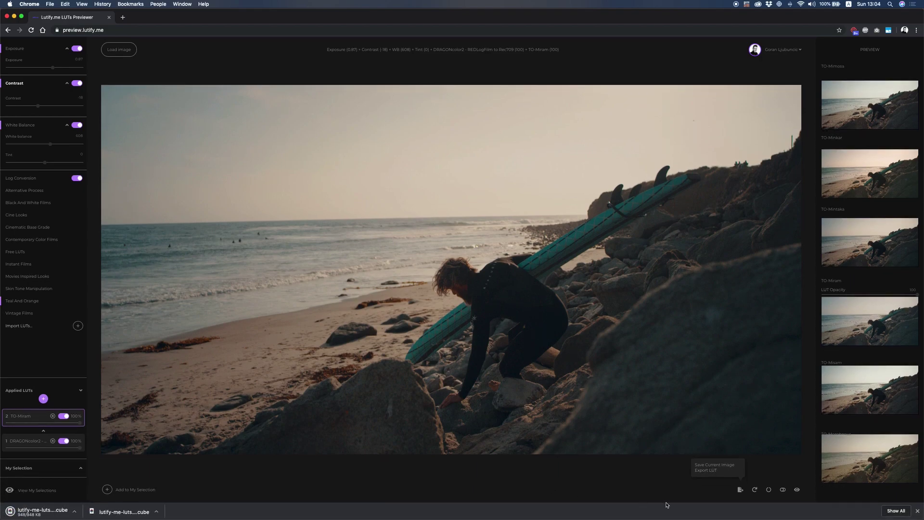
pyautogui.click(917, 511)
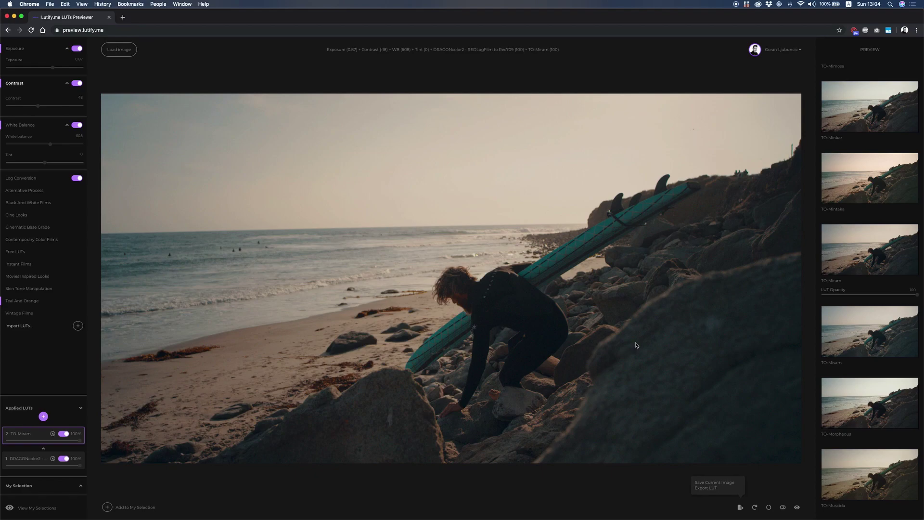
# Load the downloaded Lutify .cube as the surfer clip's Lumetri Look and scrub to 00:00:26:00.
pyautogui.press('super+Tab')
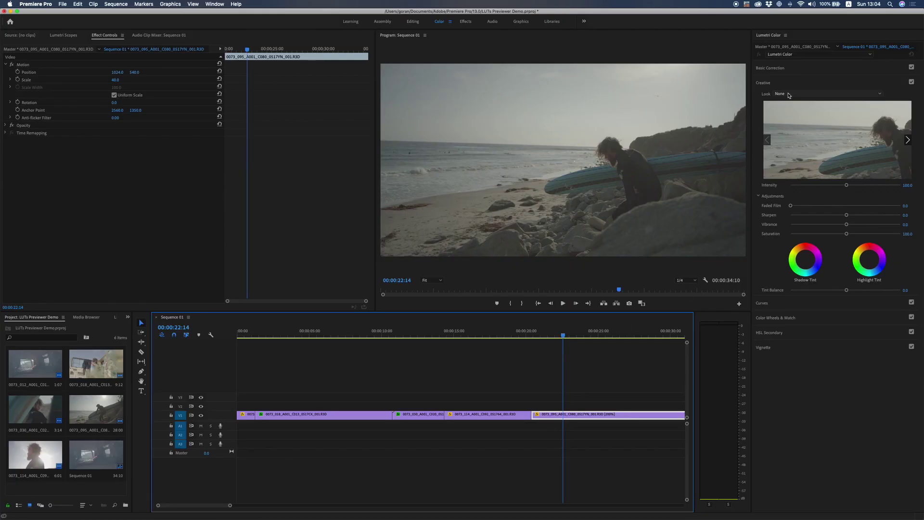
pyautogui.click(787, 95)
pyautogui.click(787, 116)
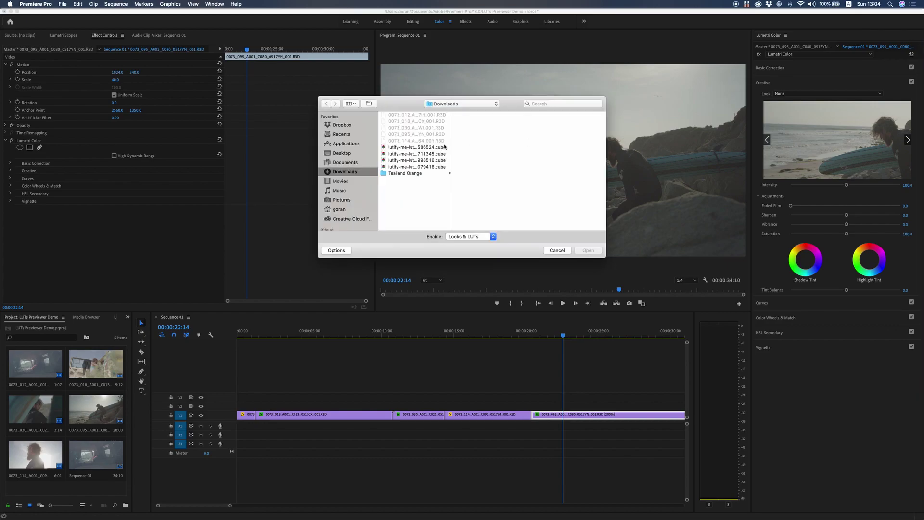
pyautogui.click(425, 166)
pyautogui.click(588, 251)
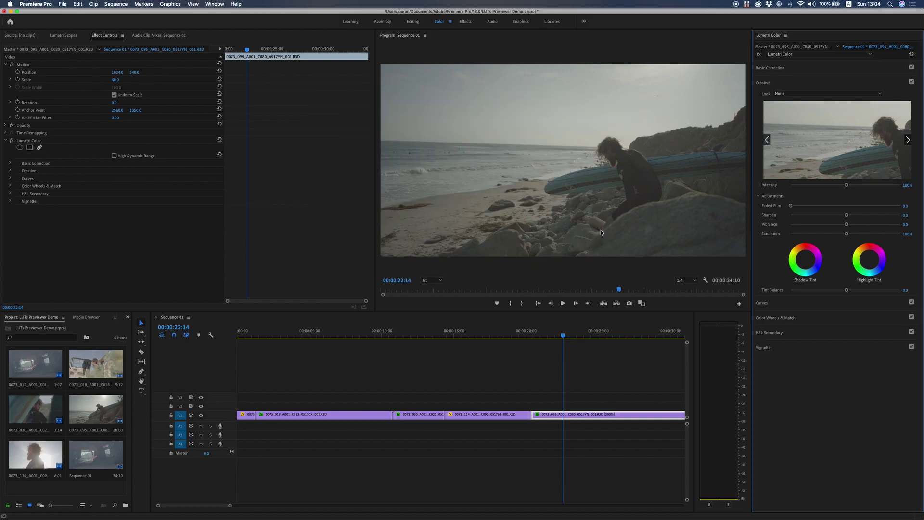
pyautogui.moveTo(563, 336); pyautogui.dragTo(613, 337)
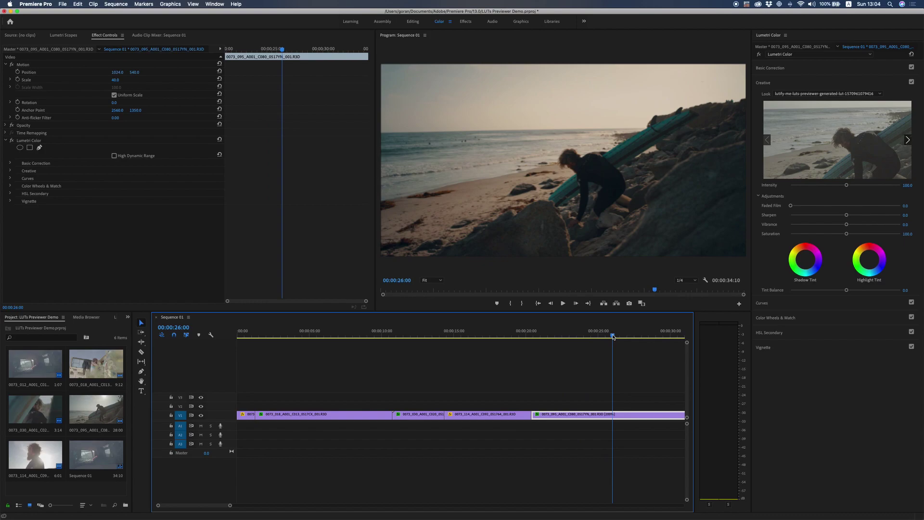
pyautogui.press('super+Tab')
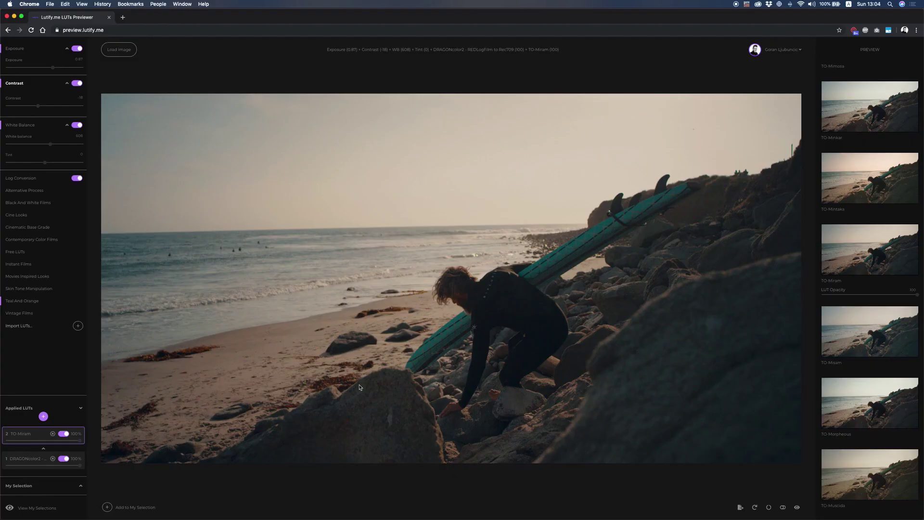
# Stack Cine Looks CL-Canes as the third LUT with Tint -19 and Contrast -49.
pyautogui.click(43, 416)
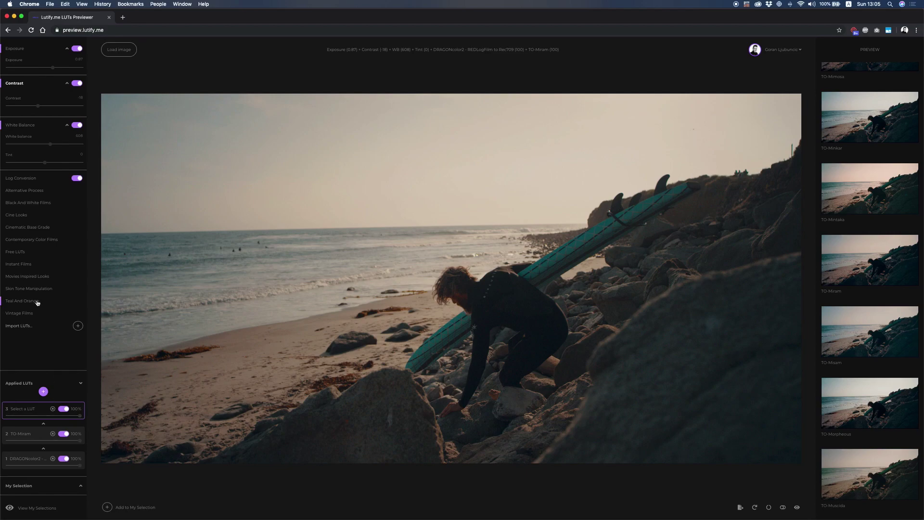
pyautogui.click(20, 217)
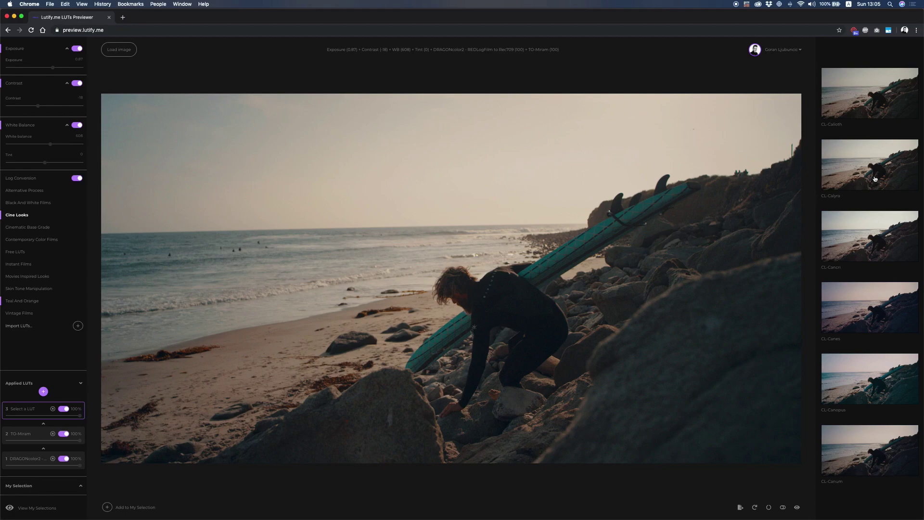
pyautogui.click(871, 313)
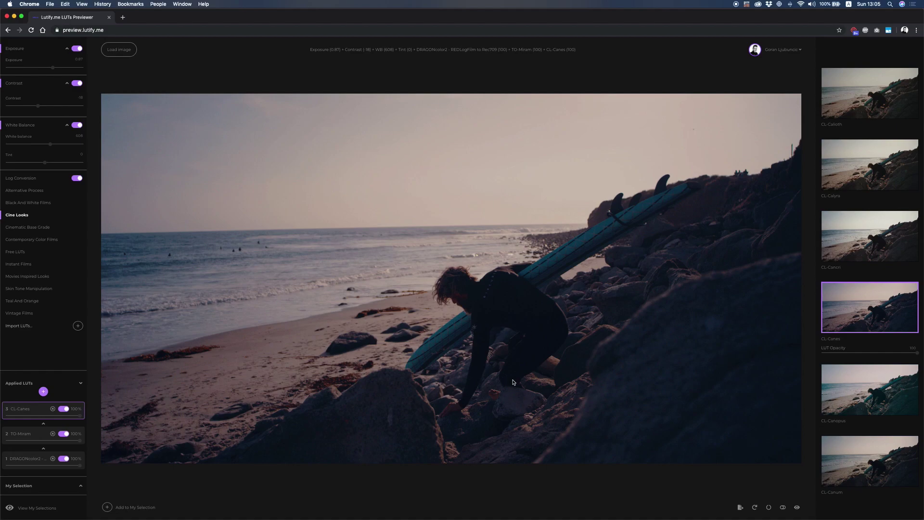
pyautogui.click(43, 163)
pyautogui.moveTo(43, 163); pyautogui.dragTo(38, 164)
pyautogui.moveTo(39, 107); pyautogui.dragTo(26, 109)
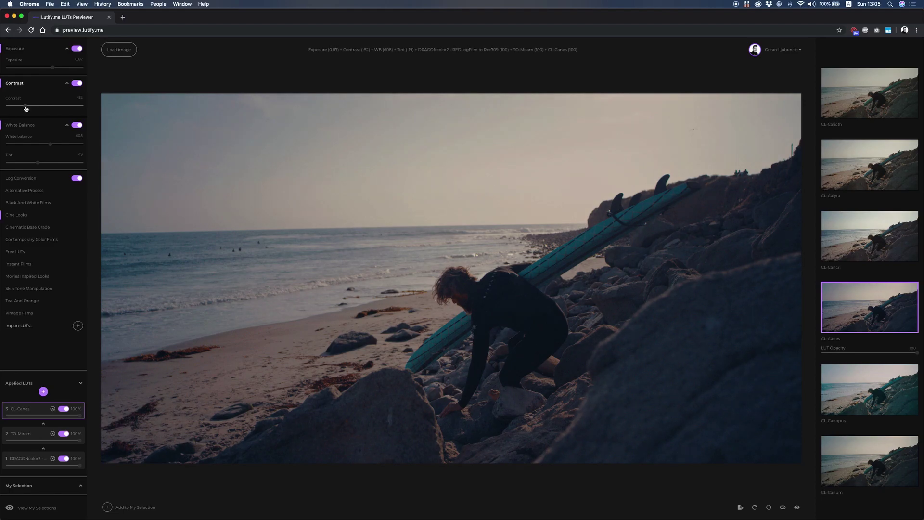
pyautogui.moveTo(27, 108); pyautogui.dragTo(27, 108)
# Export the current grade as a .cube LUT.
pyautogui.moveTo(741, 508)
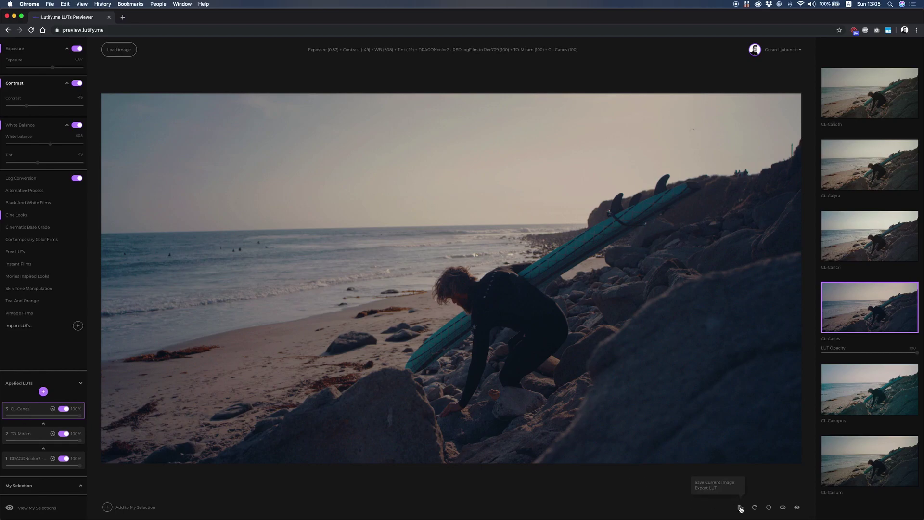
pyautogui.click(713, 488)
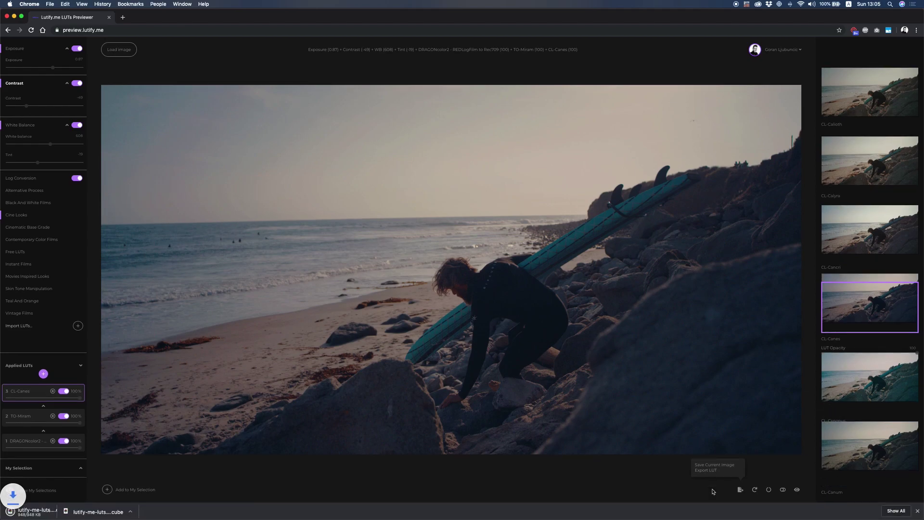
pyautogui.click(917, 511)
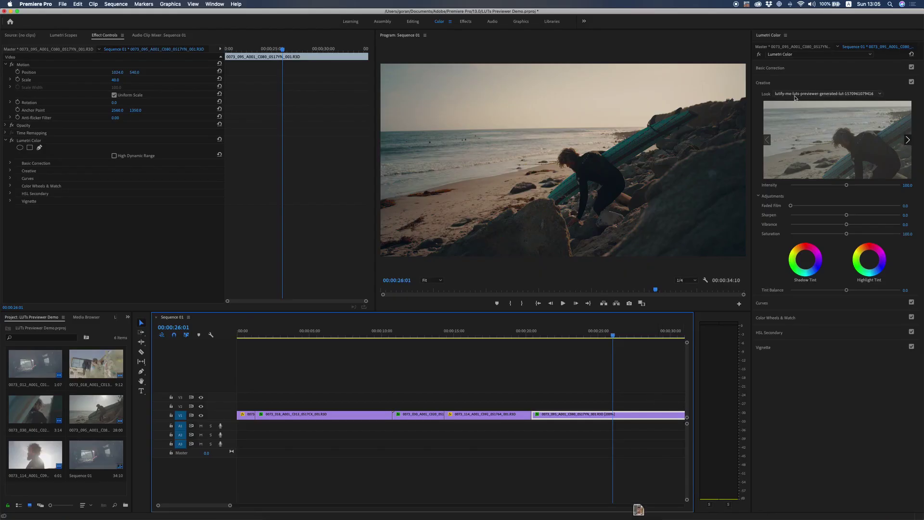
# Load the newest lutify-me .cube from Downloads as the clip's Lumetri Look.
pyautogui.click(798, 94)
pyautogui.click(787, 109)
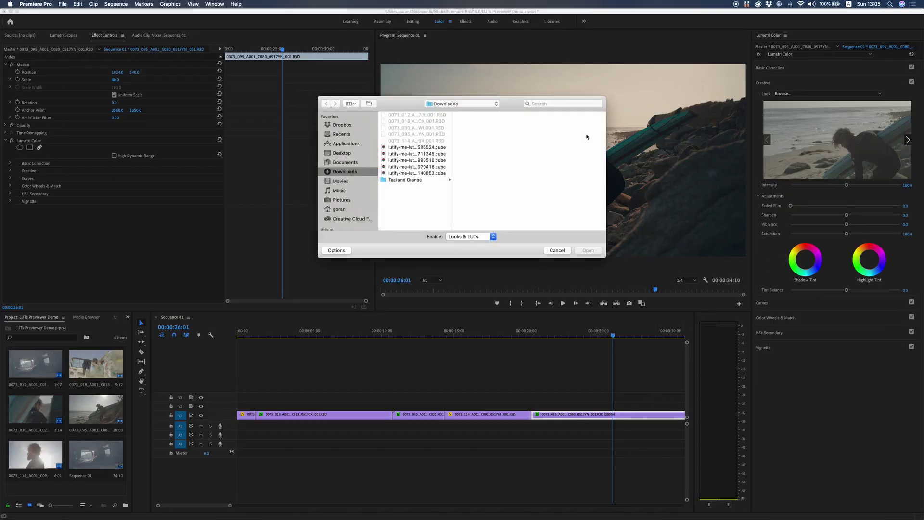
pyautogui.click(422, 178)
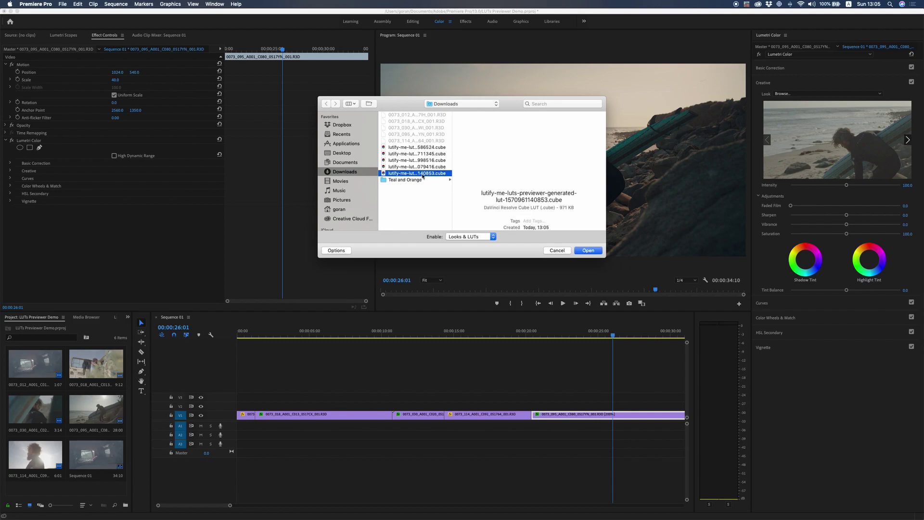
pyautogui.click(587, 251)
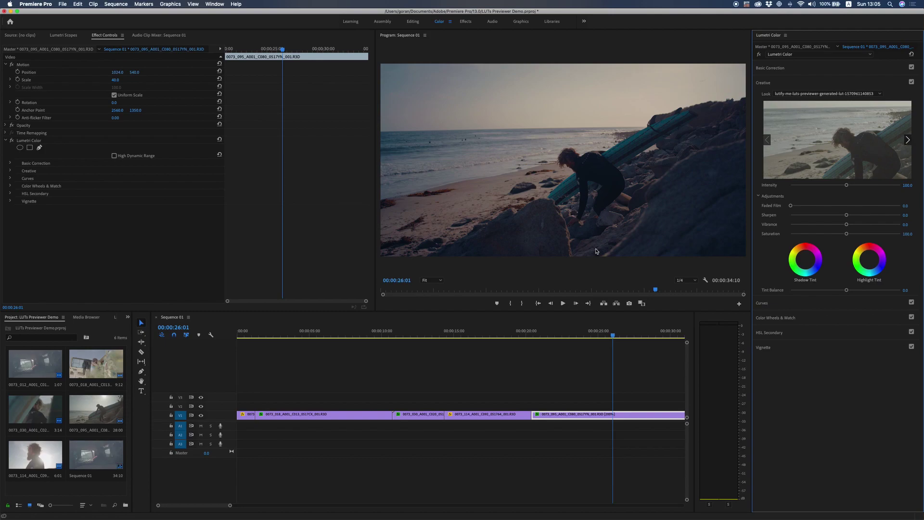
pyautogui.press('super+Tab')
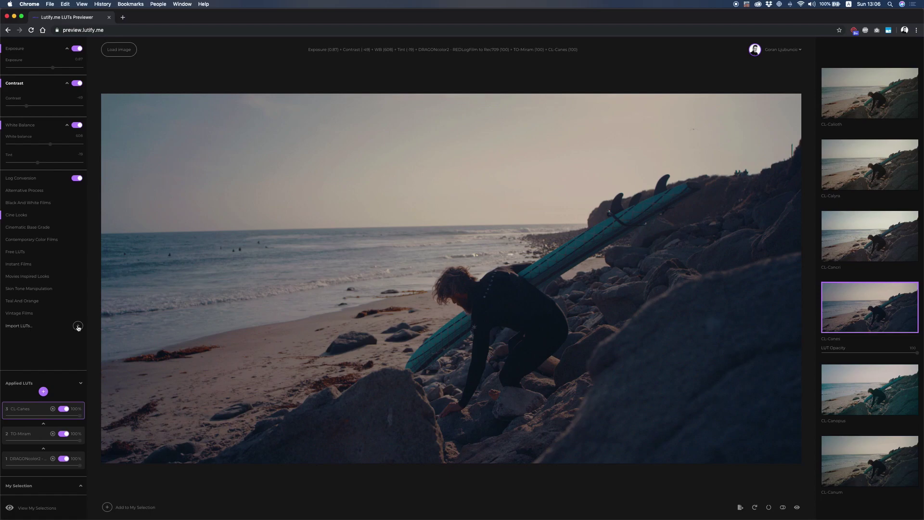
# Start importing custom LUTs into a new folder.
pyautogui.click(78, 326)
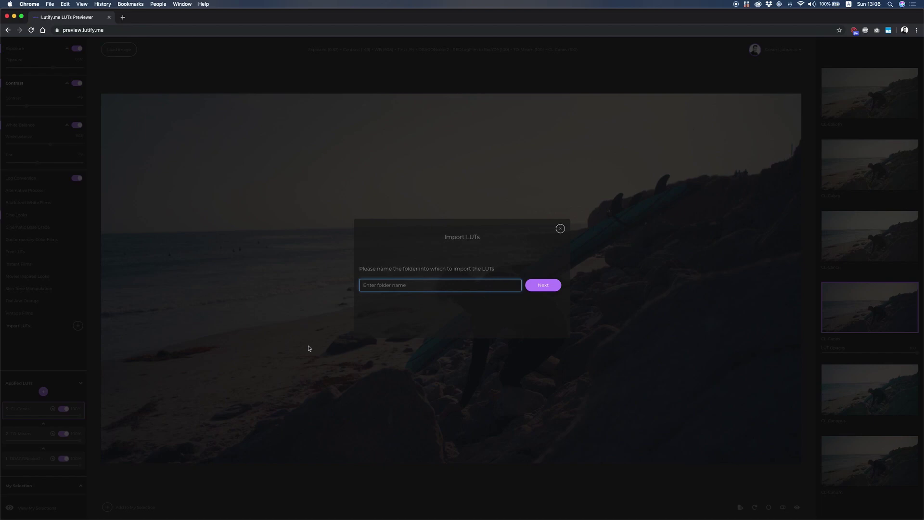
# Import every .cube file from Downloads > Teal and Orange into a new 'Test folder' collection.
pyautogui.write('1')
pyautogui.click(541, 285)
pyautogui.click(469, 287)
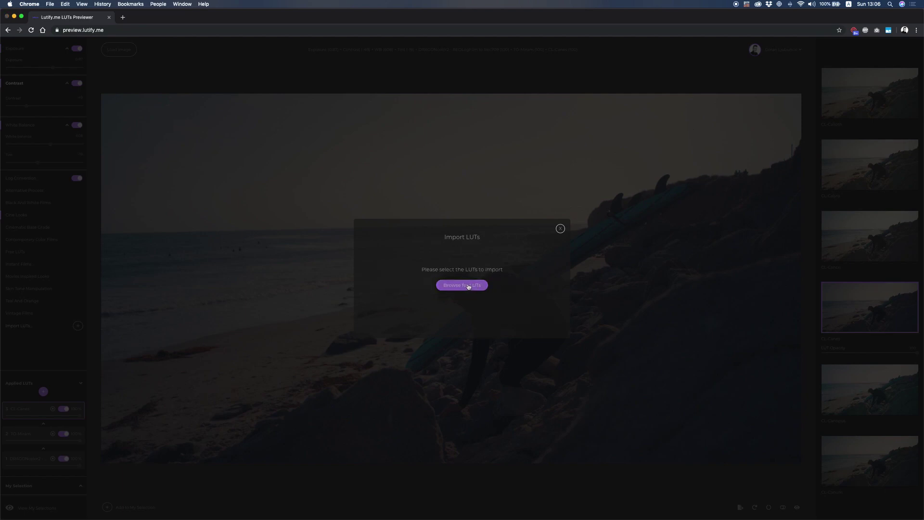
pyautogui.click(356, 112)
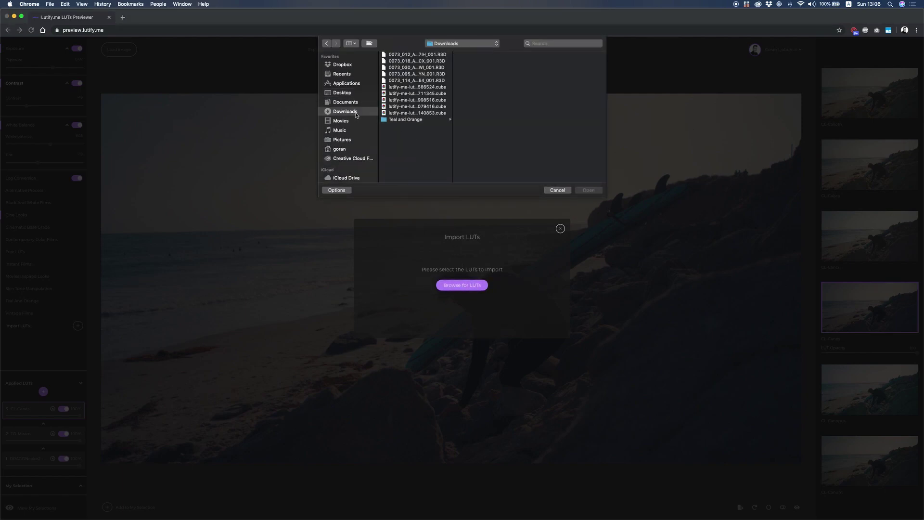
pyautogui.click(407, 120)
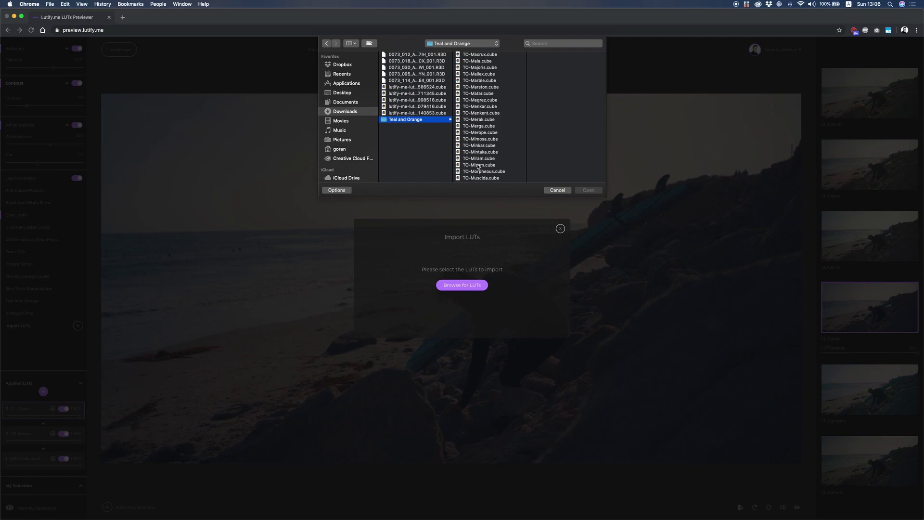
pyautogui.scroll(1, 496, 133)
pyautogui.press('Right')
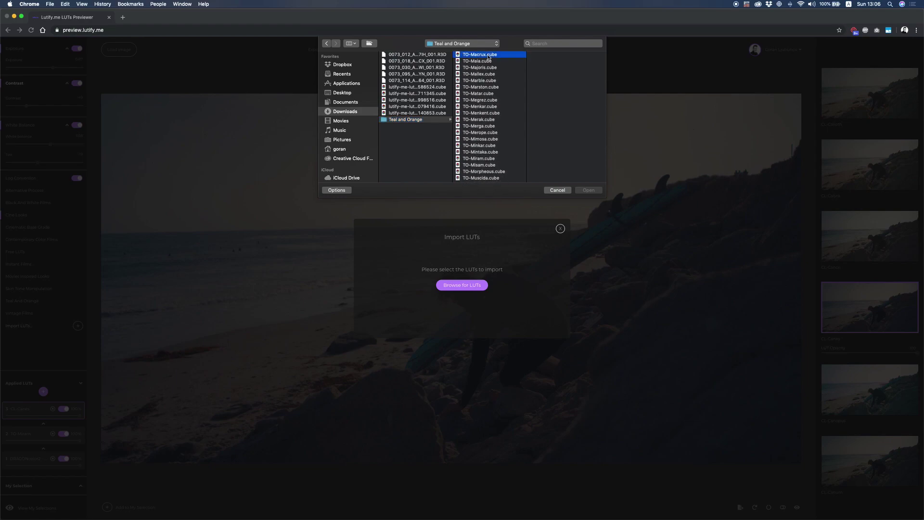
pyautogui.press('super+a')
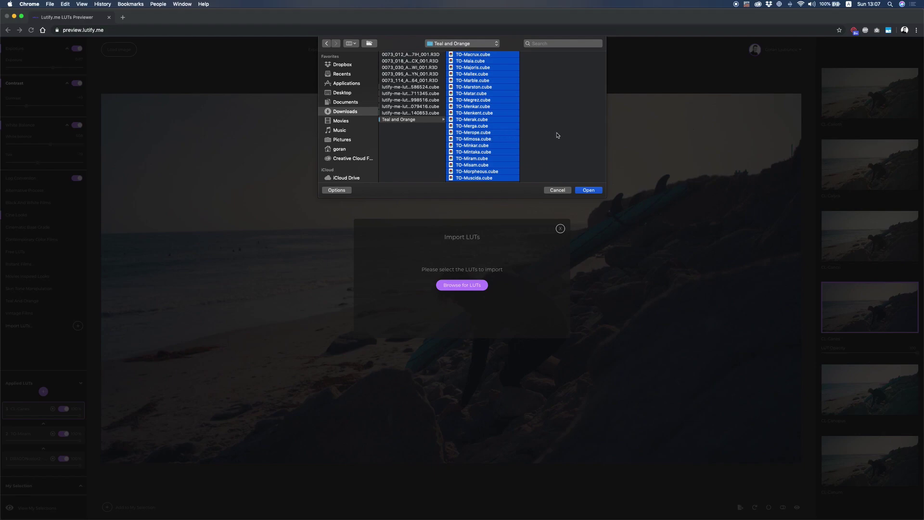
pyautogui.click(589, 190)
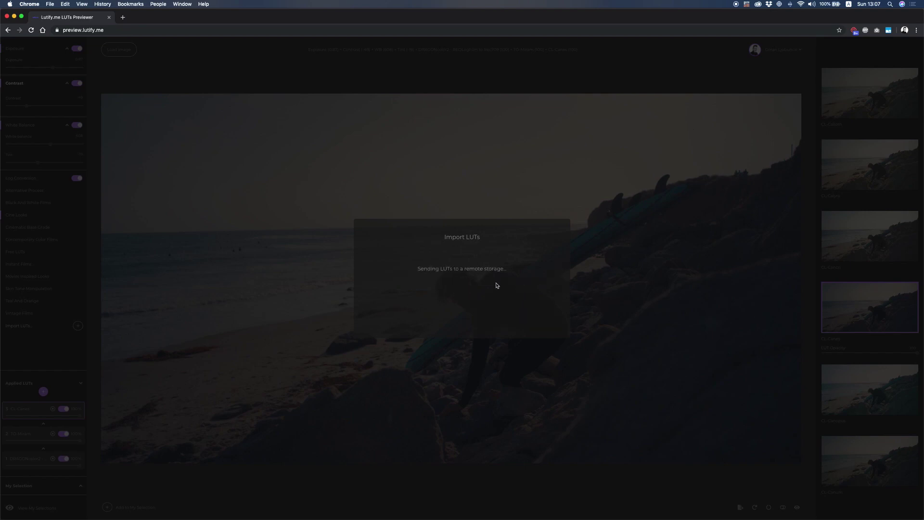
pyautogui.click(461, 285)
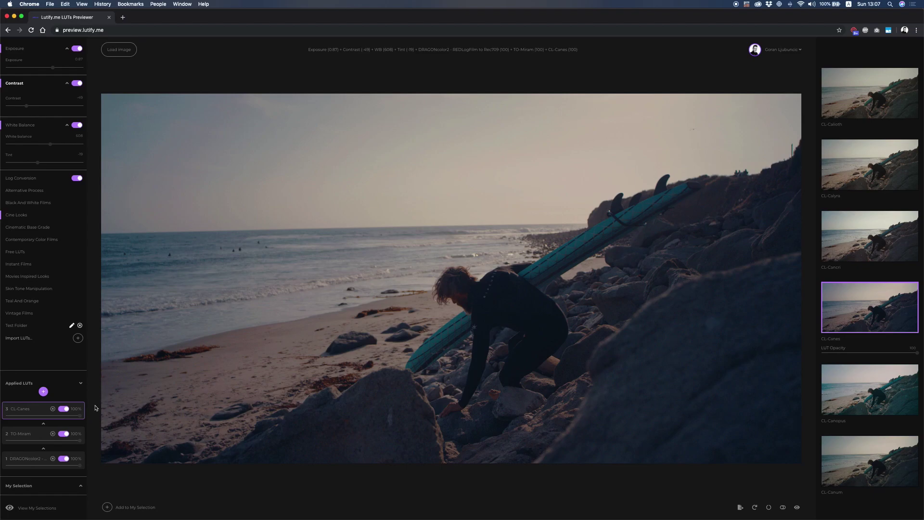
# Replace CL-Canes with Test Folder's TO-Mallex, setting contrast to 3 and white balance to 313.
pyautogui.click(52, 408)
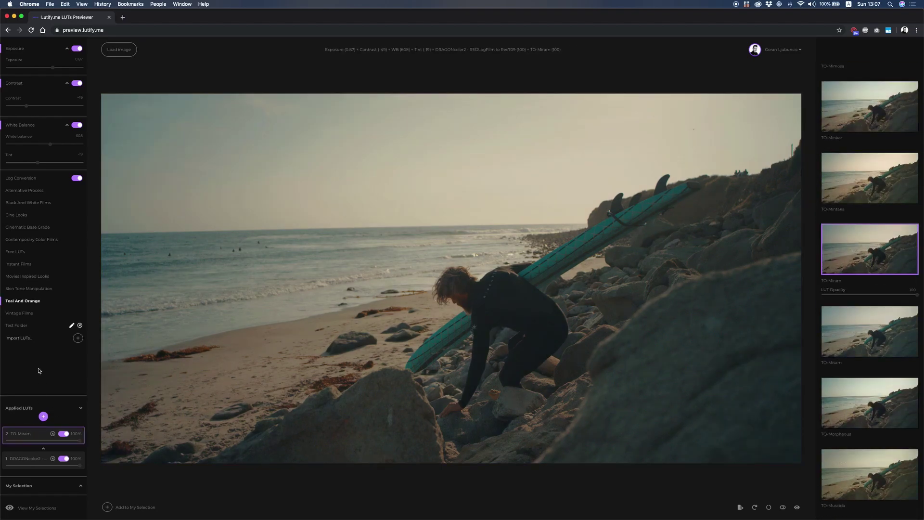
pyautogui.click(17, 327)
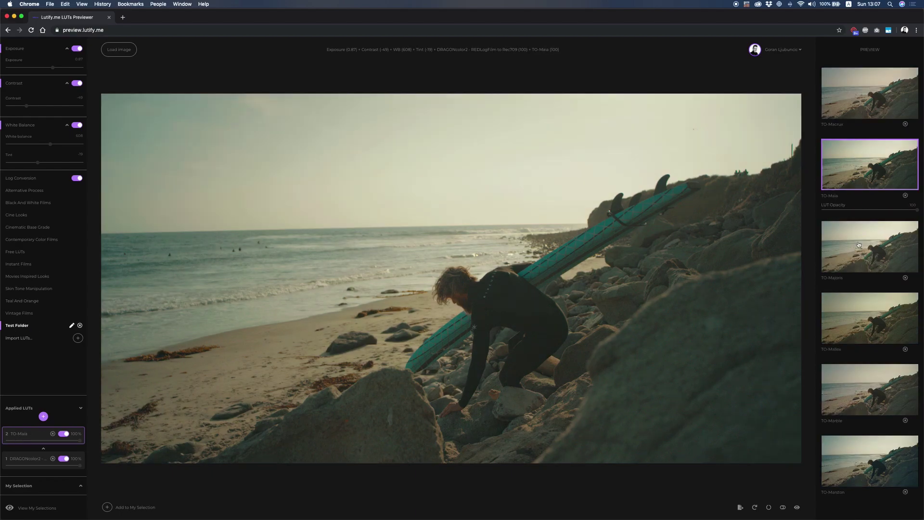
pyautogui.click(859, 245)
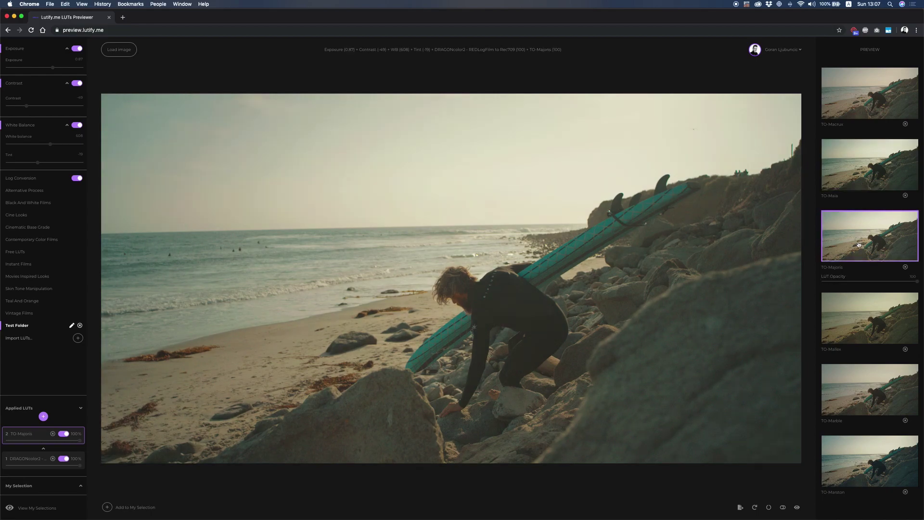
pyautogui.click(849, 331)
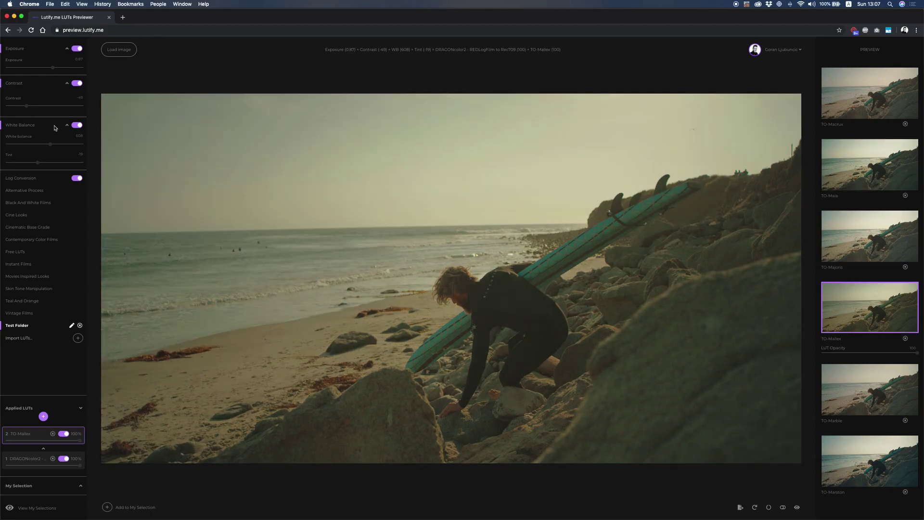
pyautogui.moveTo(28, 107); pyautogui.dragTo(49, 103)
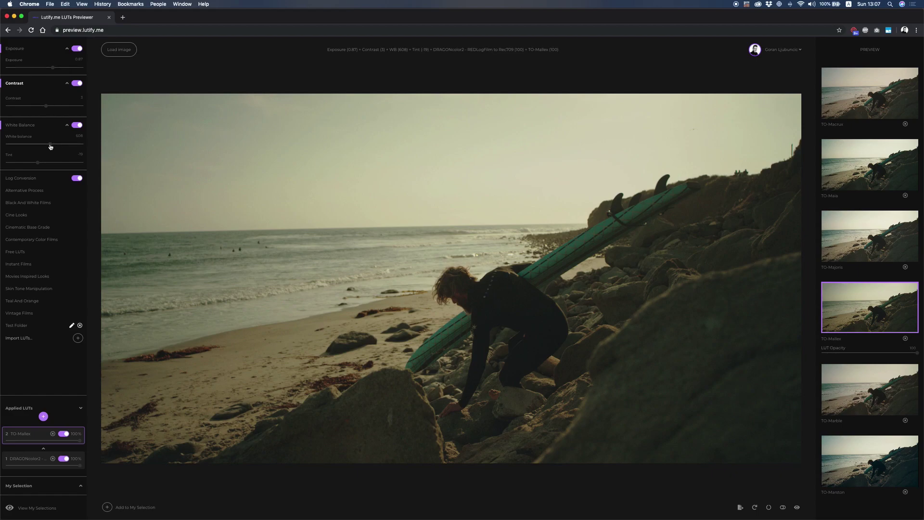
pyautogui.moveTo(51, 145); pyautogui.dragTo(43, 147)
# Switch the second LUT to TO-Marston, with white balance 514 and contrast -2.
pyautogui.click(873, 388)
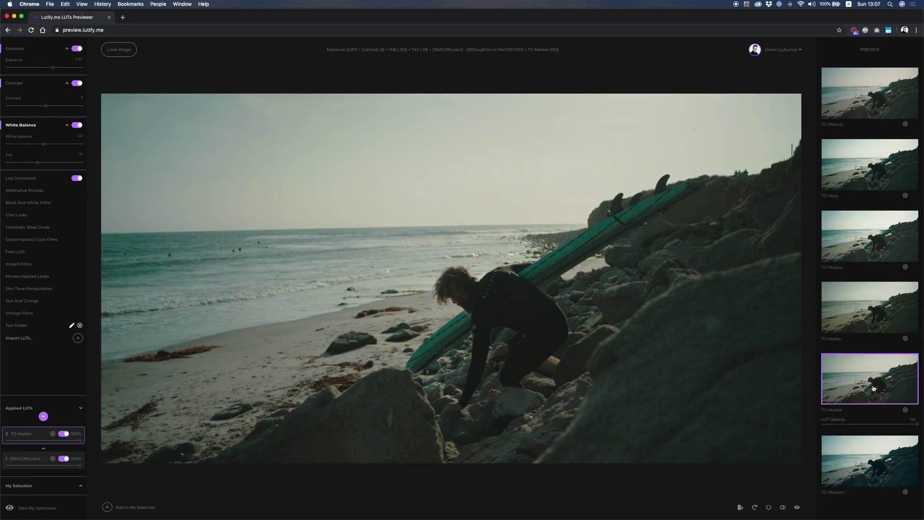
pyautogui.scroll(-2, 874, 385)
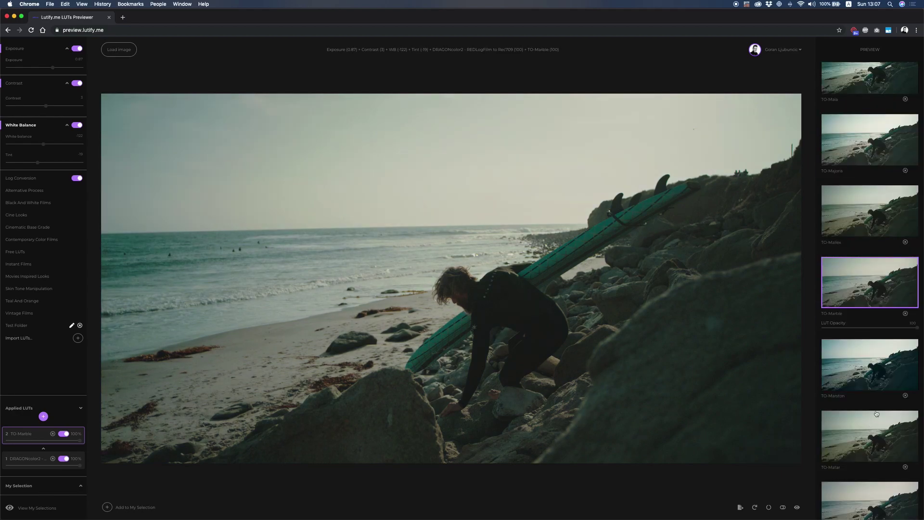
pyautogui.click(874, 375)
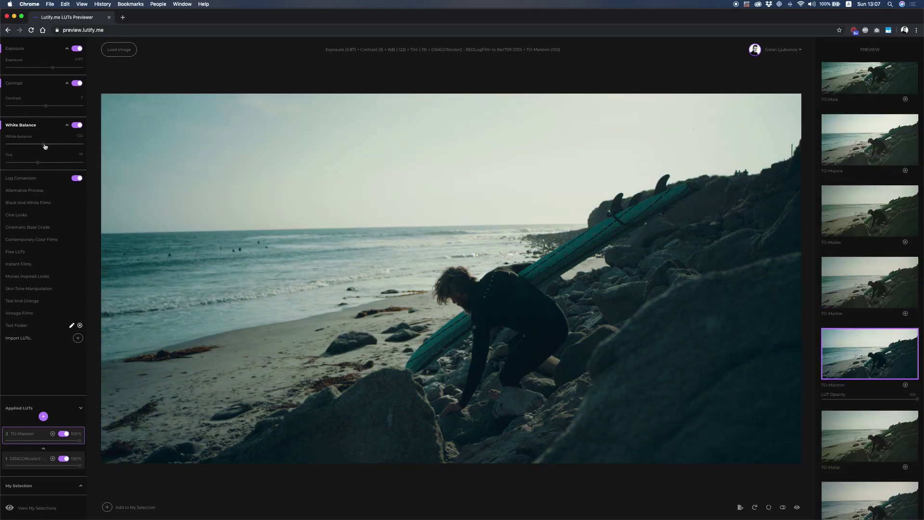
pyautogui.moveTo(43, 144); pyautogui.dragTo(54, 145)
pyautogui.moveTo(46, 107); pyautogui.dragTo(39, 110)
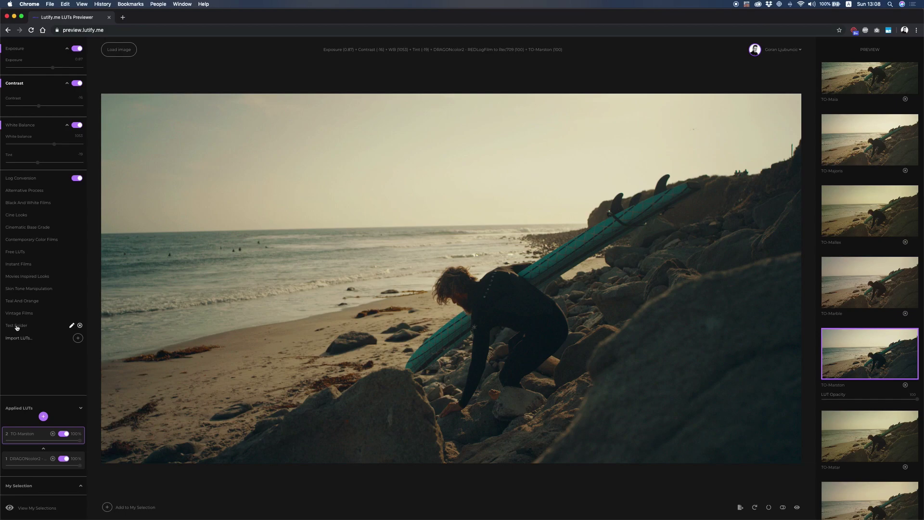
pyautogui.click(72, 326)
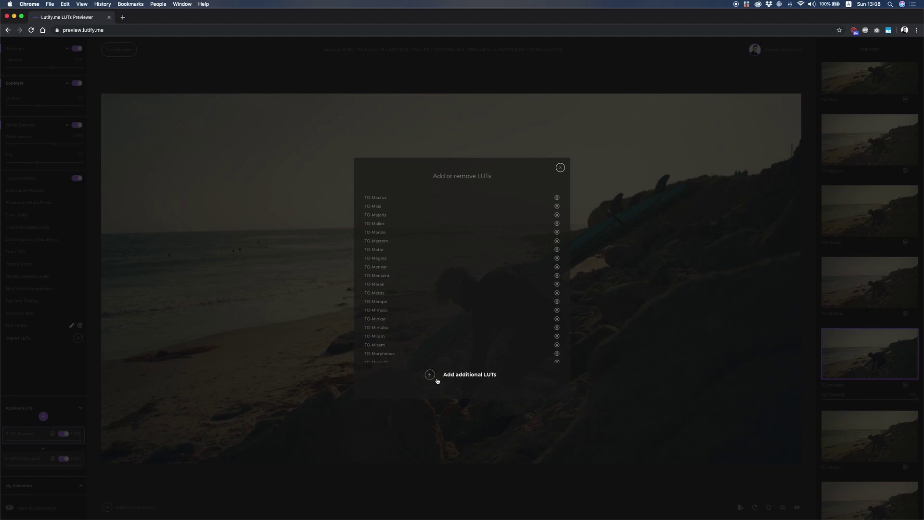
# Review the Test Folder's LUT list and close it.
pyautogui.scroll(-1, 414, 281)
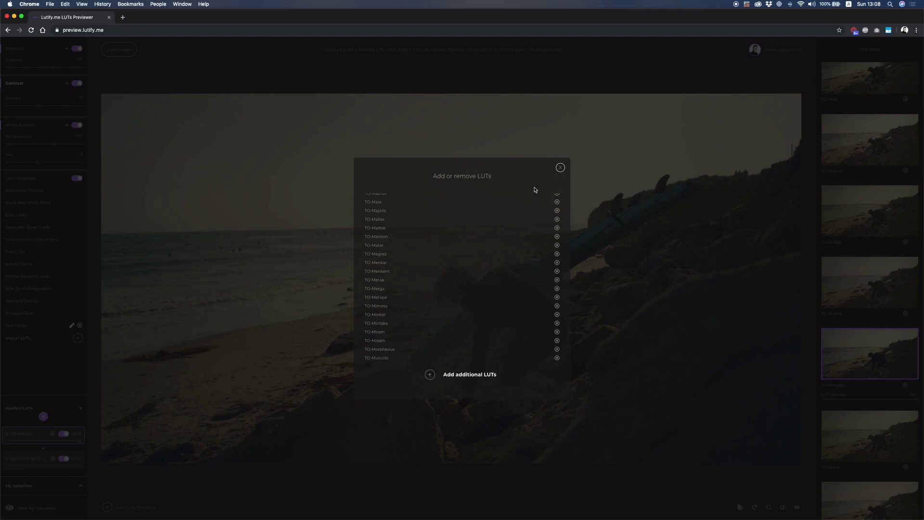
pyautogui.scroll(1, 559, 248)
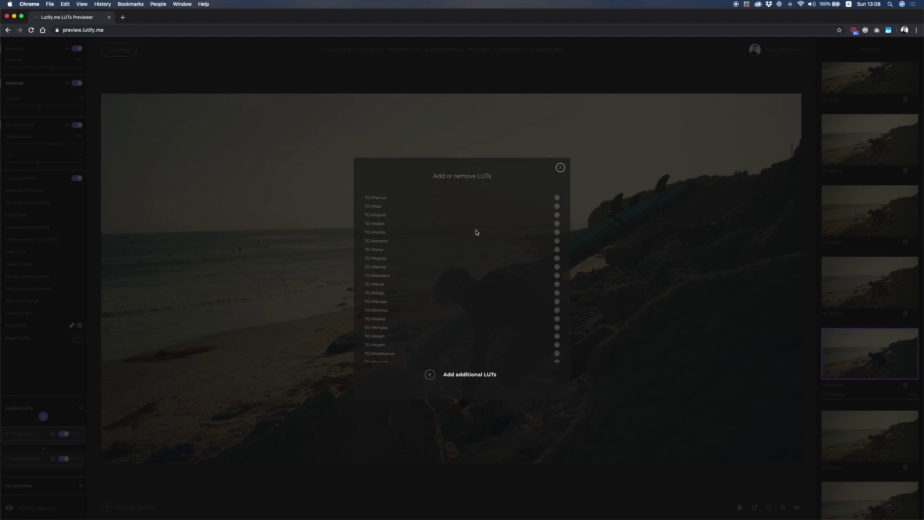
pyautogui.click(560, 168)
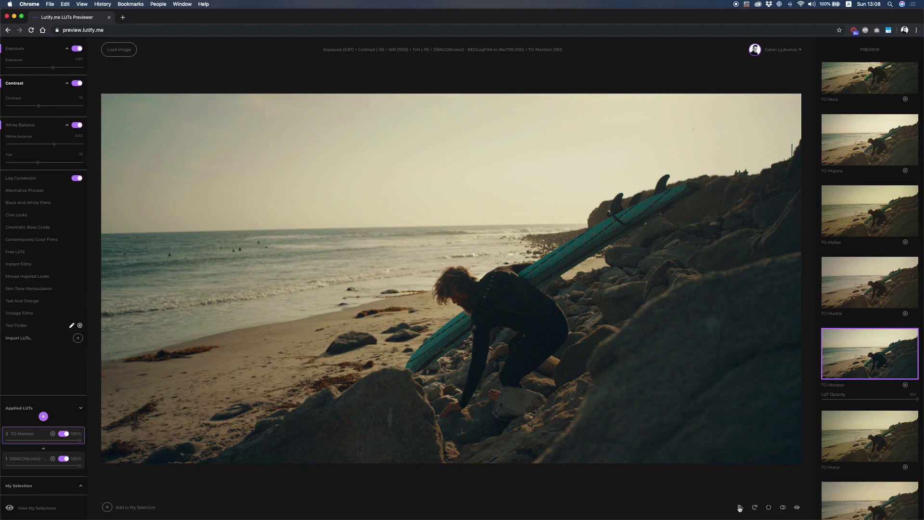
# Export the TO-Marston over DRAGONcolor2 grade as a .cube LUT.
pyautogui.moveTo(739, 508)
pyautogui.click(710, 488)
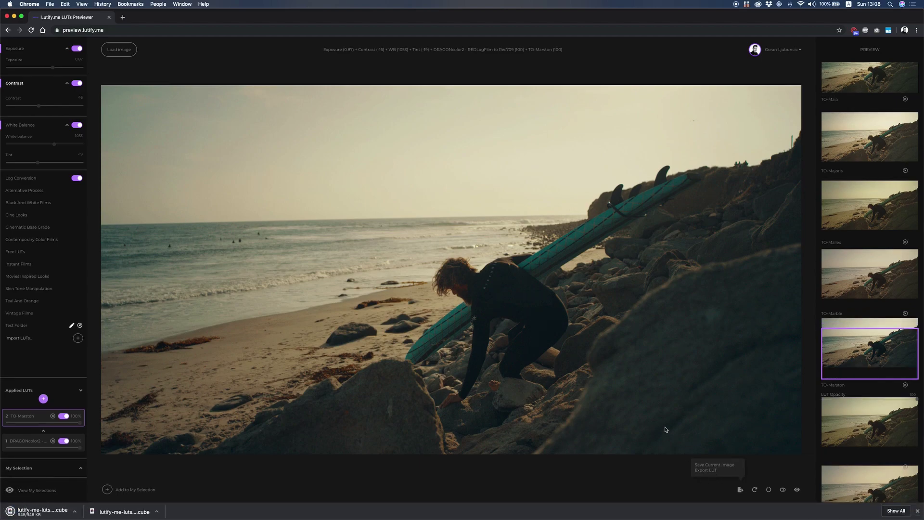
pyautogui.click(917, 511)
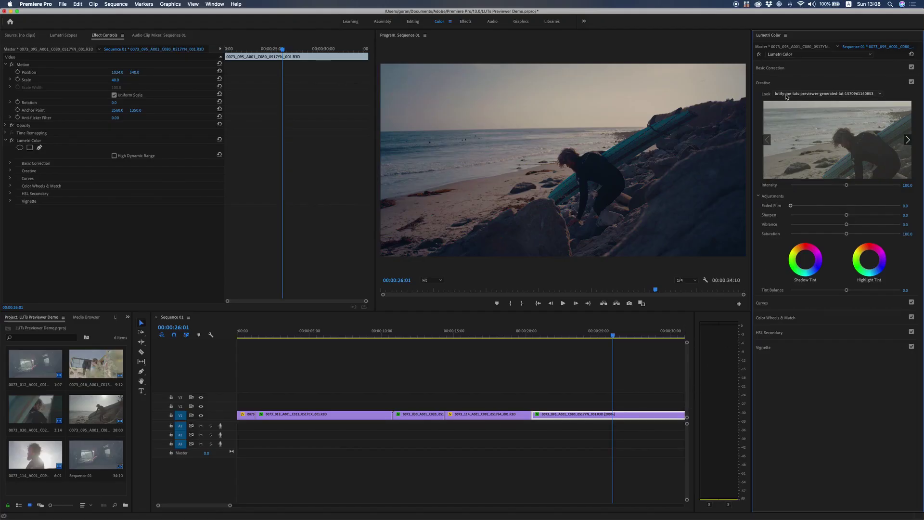
# Load the newly exported lutify-me .cube as the beach clip's Lumetri creative Look.
pyautogui.click(789, 94)
pyautogui.click(786, 108)
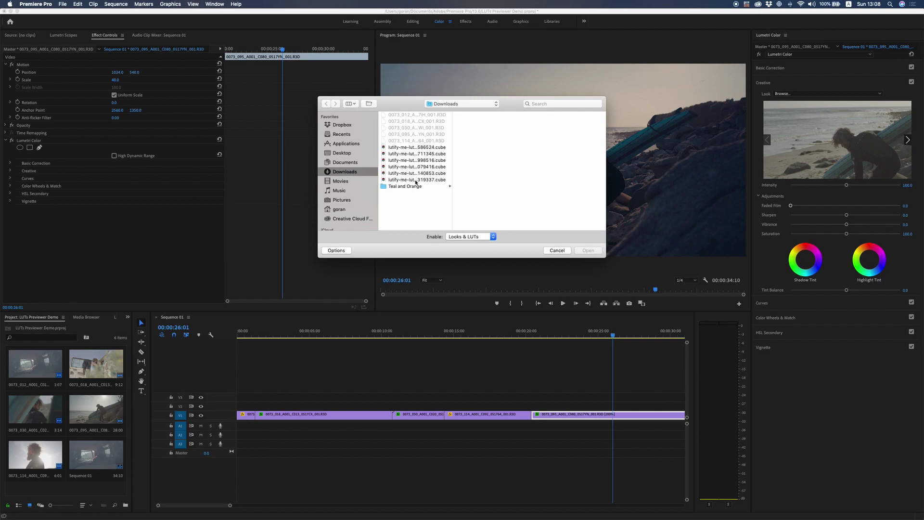
pyautogui.click(588, 250)
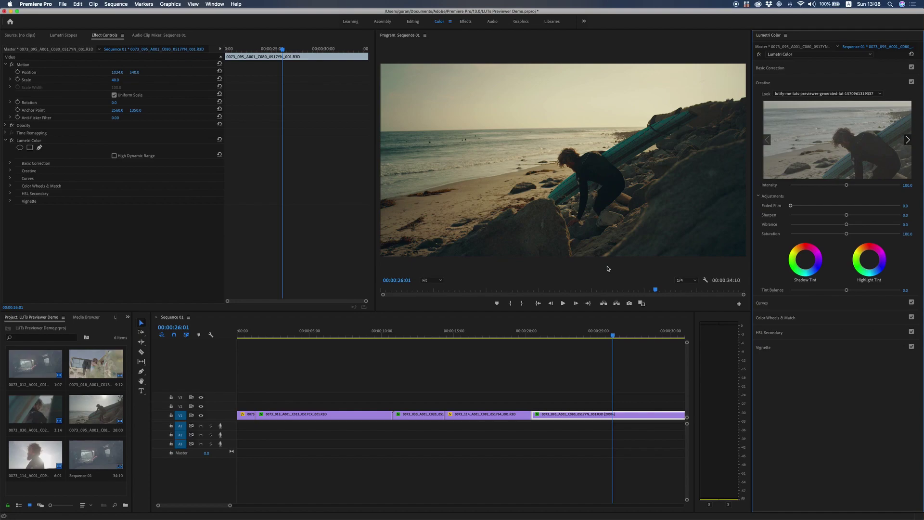
pyautogui.press('super+Tab')
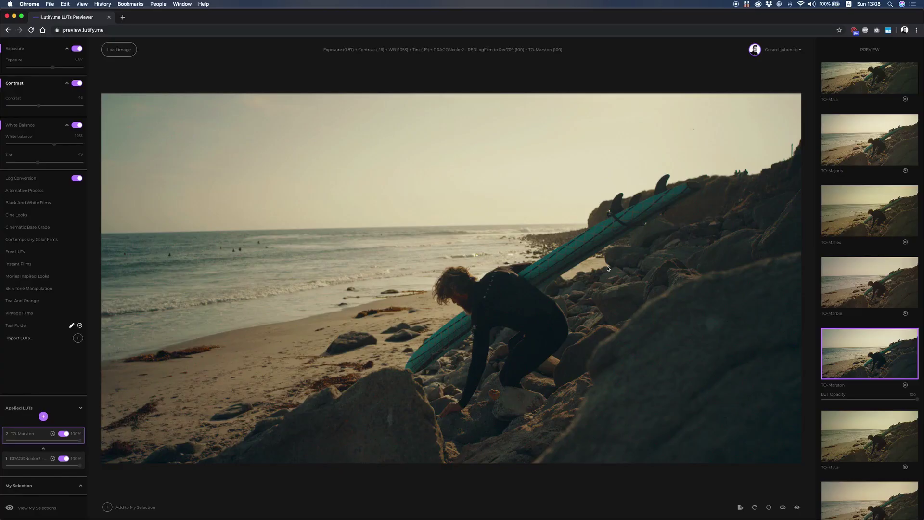